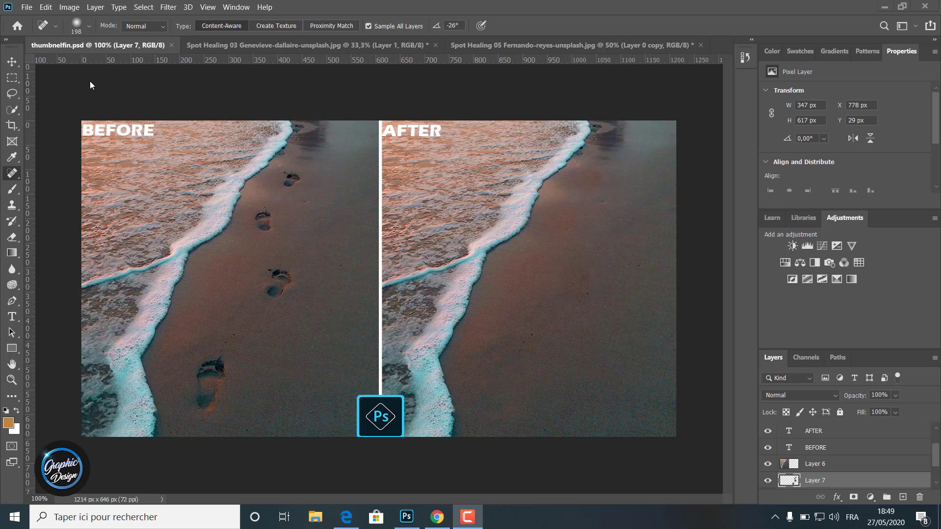
- Compare the beach footprint photo with and without its retouching by toggling the visibility of Layer 1
{"action": "left_click", "coordinate": [255, 45]}
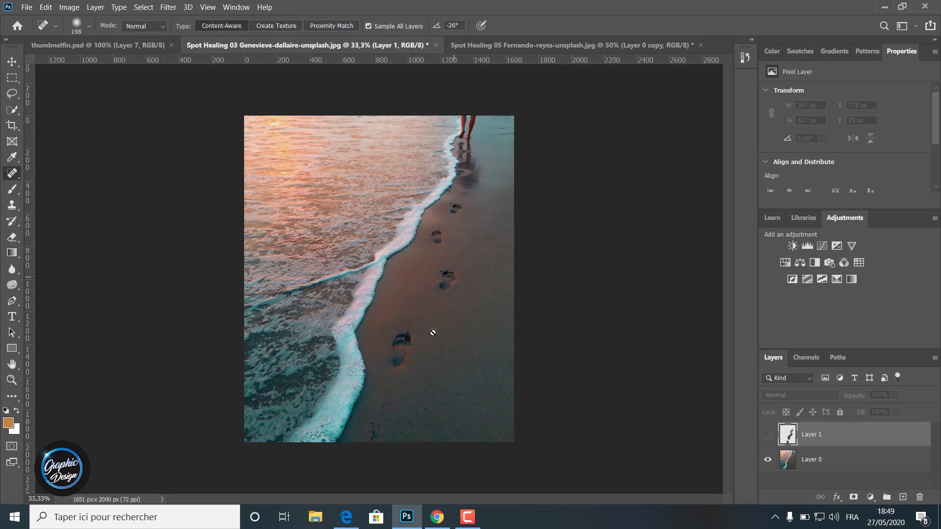
{"action": "left_click", "coordinate": [768, 434]}
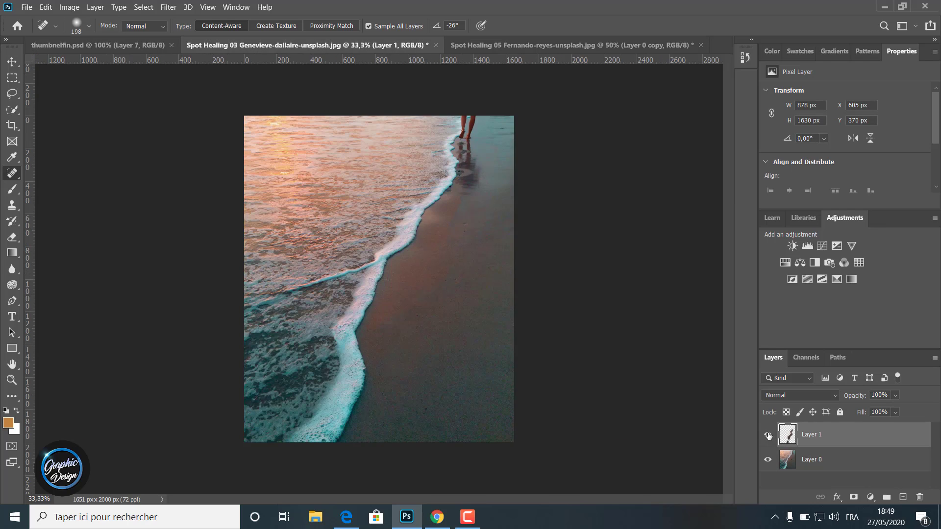
{"action": "left_click", "coordinate": [767, 435]}
{"action": "left_click", "coordinate": [768, 435]}
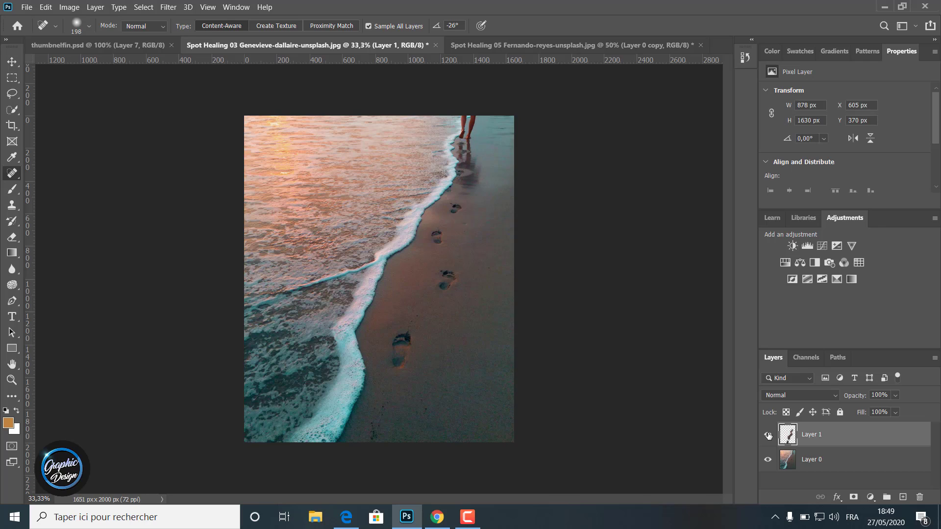
{"action": "left_click", "coordinate": [768, 435]}
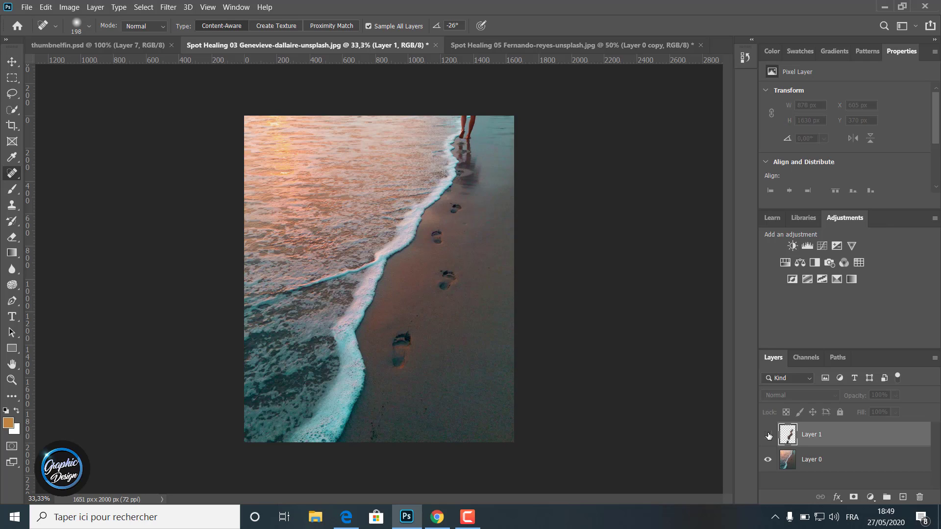
{"action": "left_click", "coordinate": [768, 435]}
{"action": "left_click", "coordinate": [768, 435]}
- Compare the rocks photo with and without its retouching by toggling Layer 0 copy, and return to the before/after thumbnail document
{"action": "left_click", "coordinate": [501, 44]}
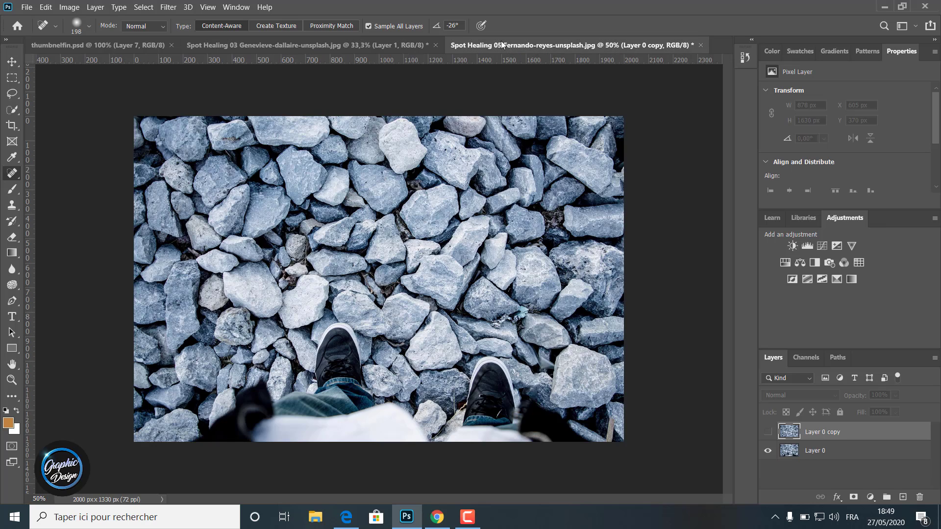
{"action": "left_click", "coordinate": [767, 433]}
{"action": "left_click", "coordinate": [768, 433]}
{"action": "left_click", "coordinate": [767, 433]}
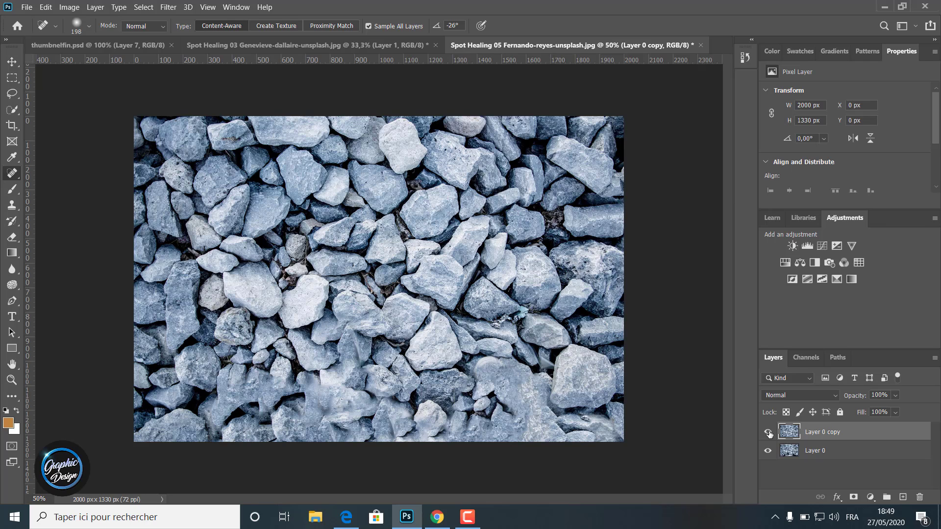
{"action": "left_click", "coordinate": [768, 433]}
{"action": "left_click", "coordinate": [769, 433]}
{"action": "left_click", "coordinate": [768, 433]}
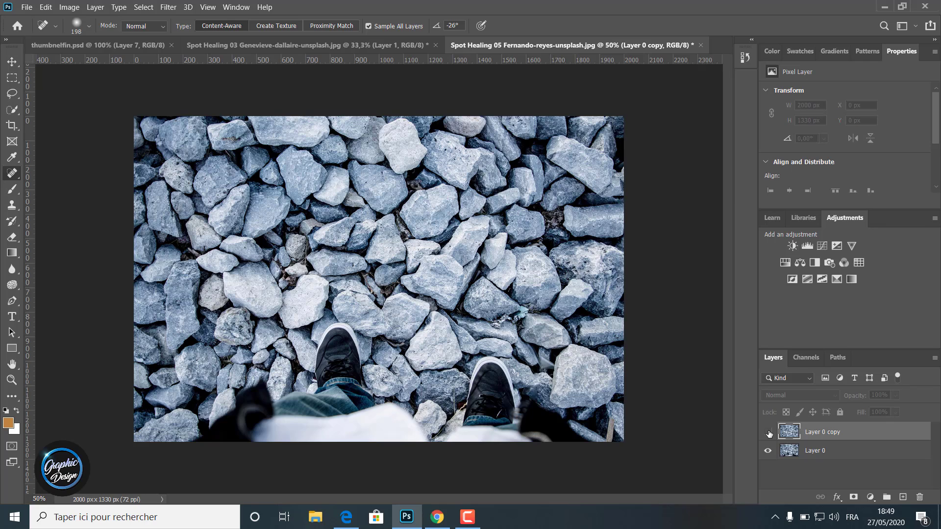
{"action": "left_click", "coordinate": [768, 433]}
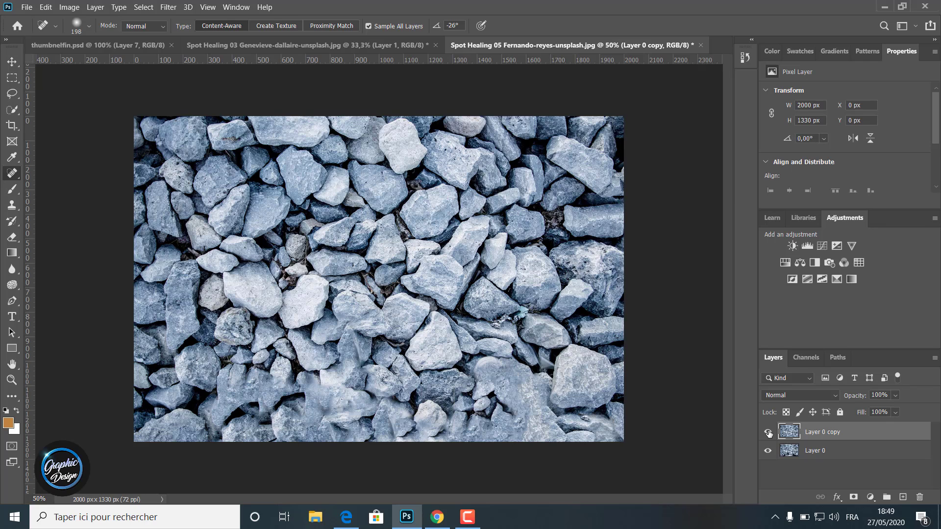
{"action": "left_click", "coordinate": [768, 433]}
{"action": "left_click", "coordinate": [768, 433]}
{"action": "left_click", "coordinate": [768, 433]}
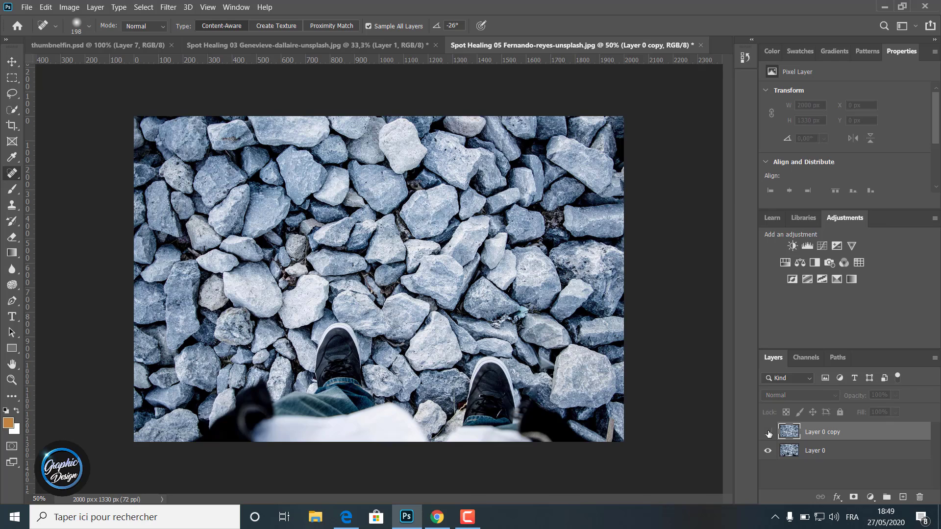
{"action": "left_click", "coordinate": [111, 45]}
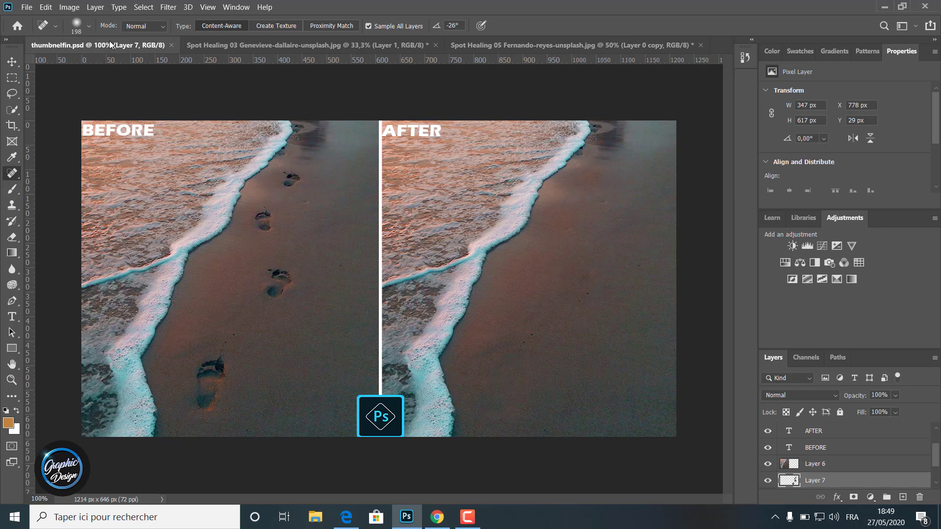
- Delete the retouching Layer 1 from the beach footprint photo, keeping only Layer 0
{"action": "left_click", "coordinate": [11, 61]}
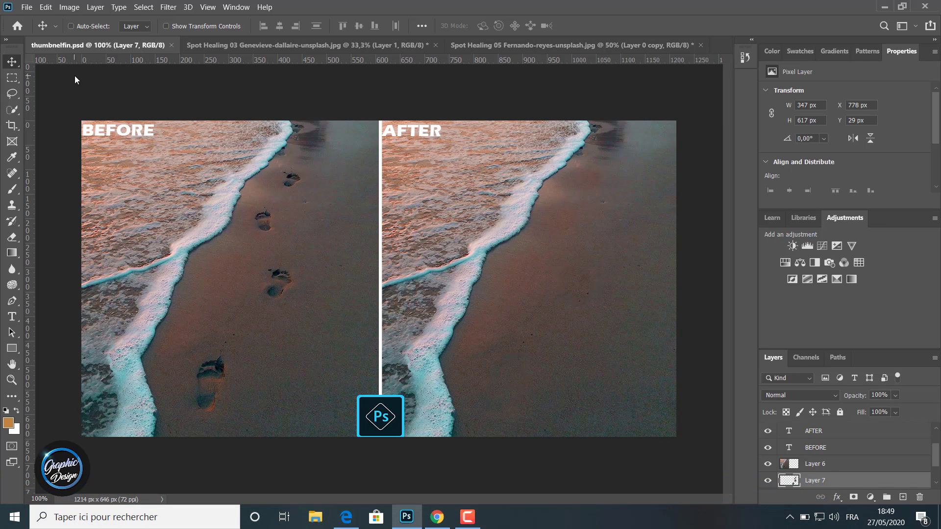
{"action": "left_click", "coordinate": [245, 45]}
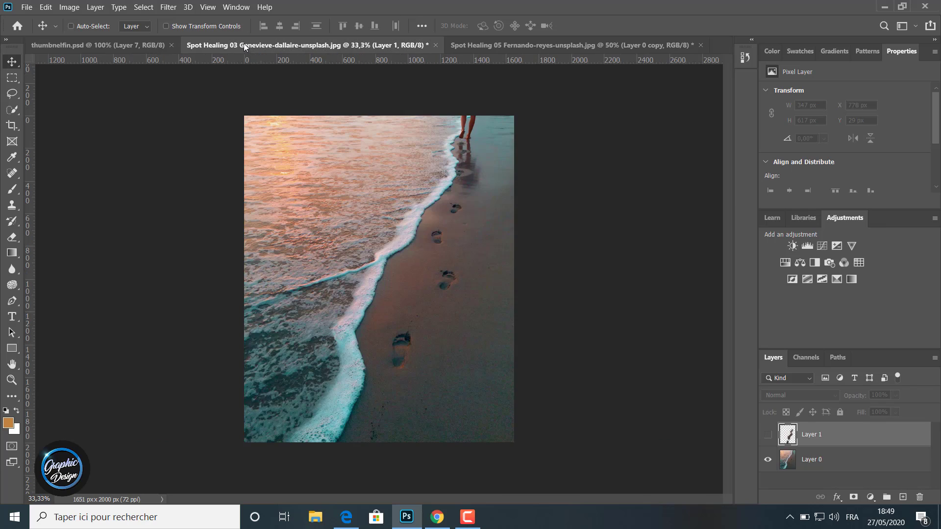
{"action": "left_click_drag", "start_coordinate": [822, 435], "coordinate": [921, 499]}
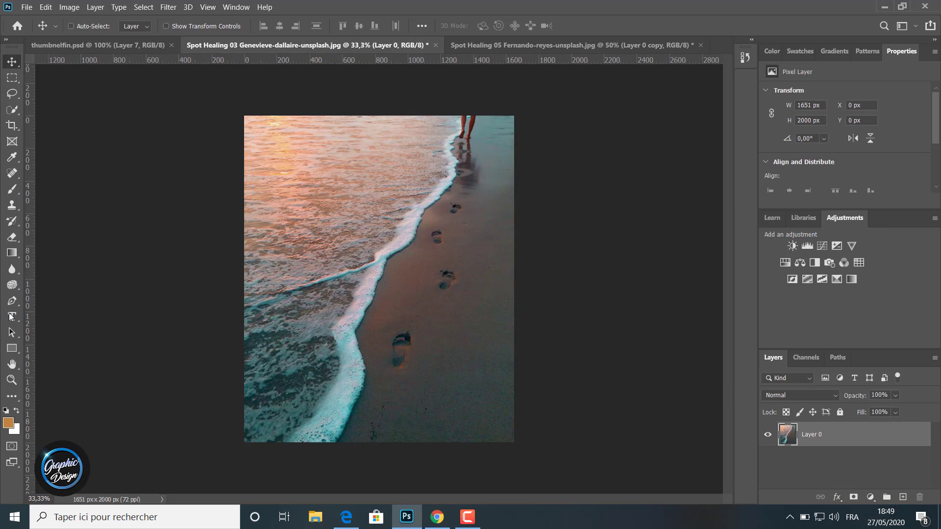
- Add a new empty layer above Layer 0 in the beach photo and make it the active layer
{"action": "left_click", "coordinate": [11, 381]}
{"action": "left_click", "coordinate": [304, 249]}
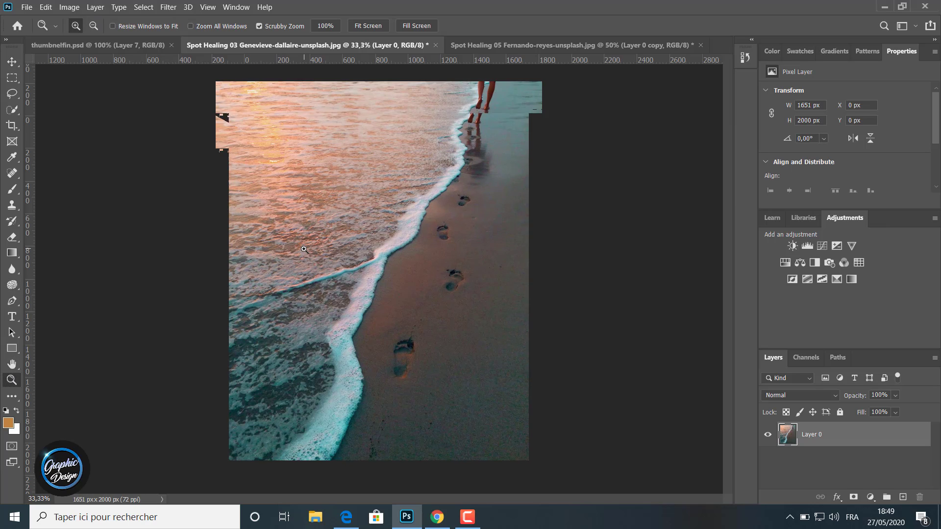
{"action": "scroll", "coordinate": [461, 326], "scroll_direction": "down", "scroll_amount": 3}
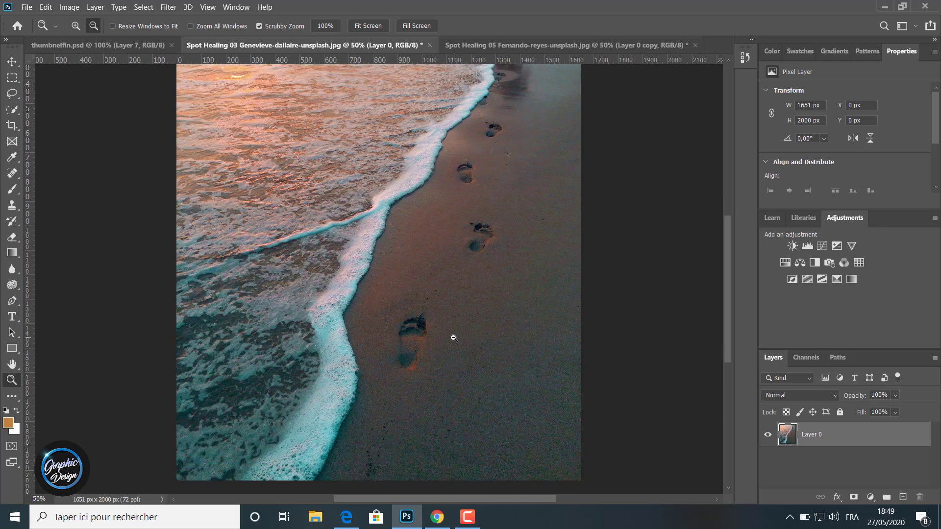
{"action": "scroll", "coordinate": [443, 314], "scroll_direction": "up", "scroll_amount": 4}
{"action": "scroll", "coordinate": [491, 263], "scroll_direction": "down", "scroll_amount": 2}
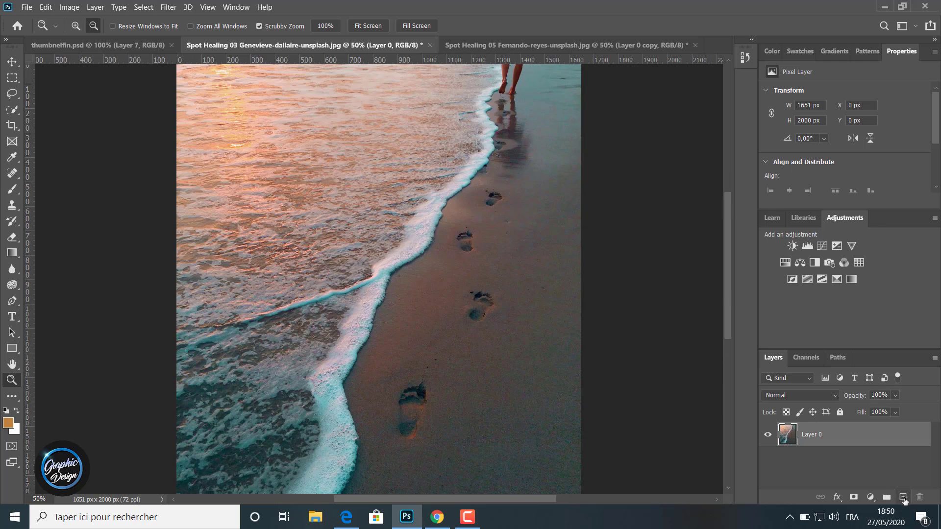
{"action": "left_click", "coordinate": [903, 497]}
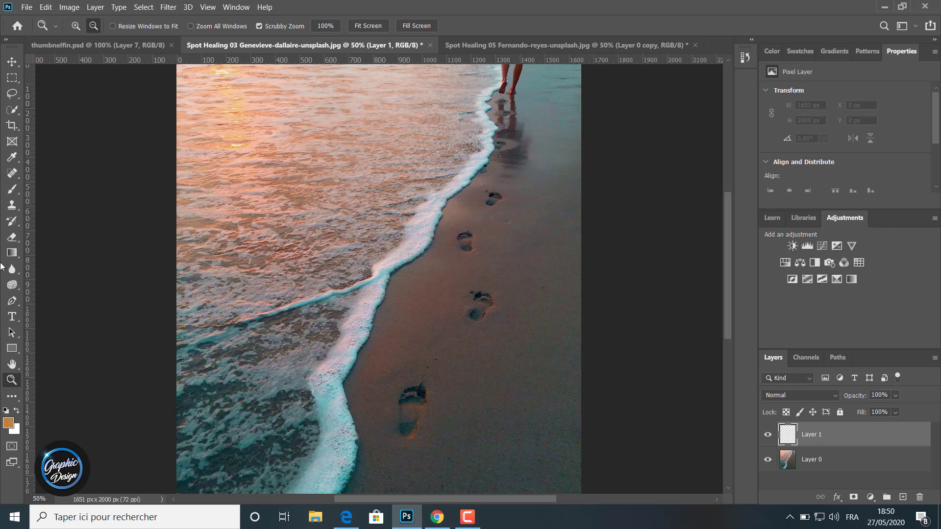
{"action": "left_click", "coordinate": [811, 469]}
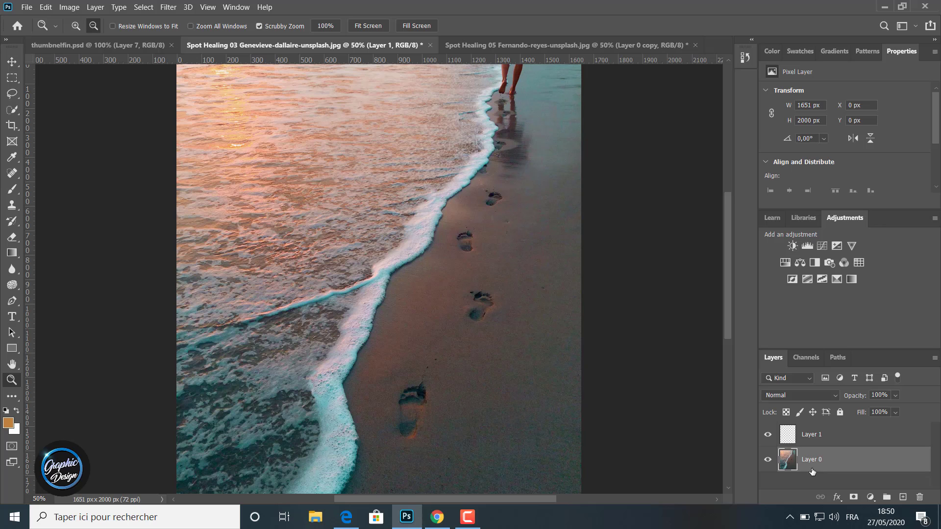
{"action": "left_click", "coordinate": [813, 433]}
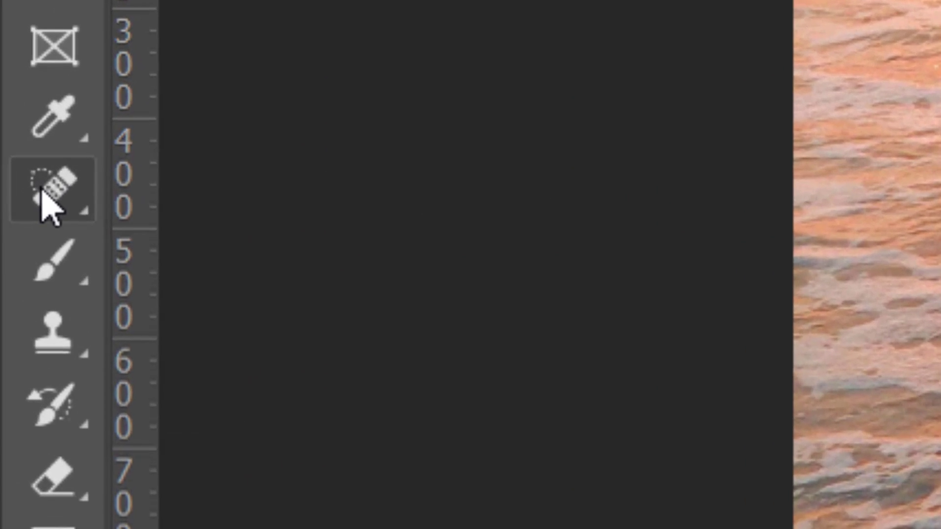
- Activate the Spot Healing Brush Tool and check its brush size and hardness settings
{"action": "right_click", "coordinate": [11, 174]}
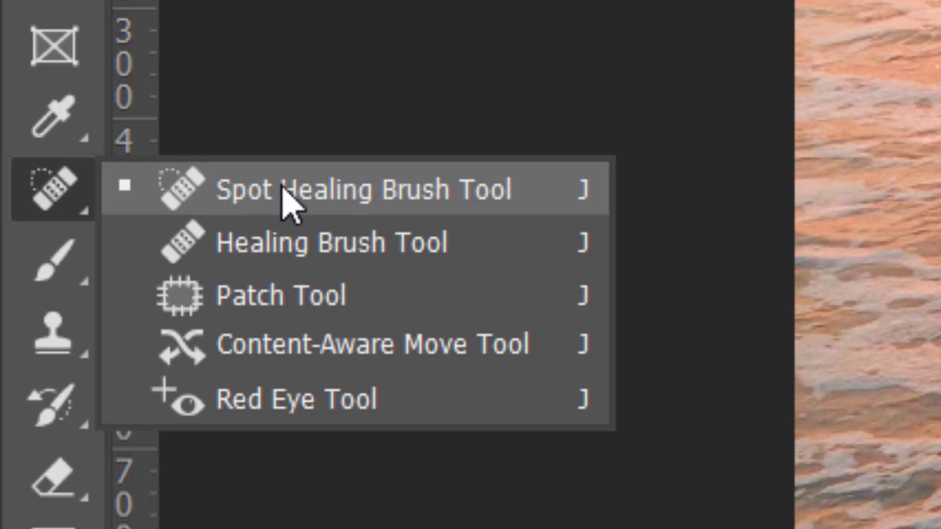
{"action": "left_click", "coordinate": [285, 191]}
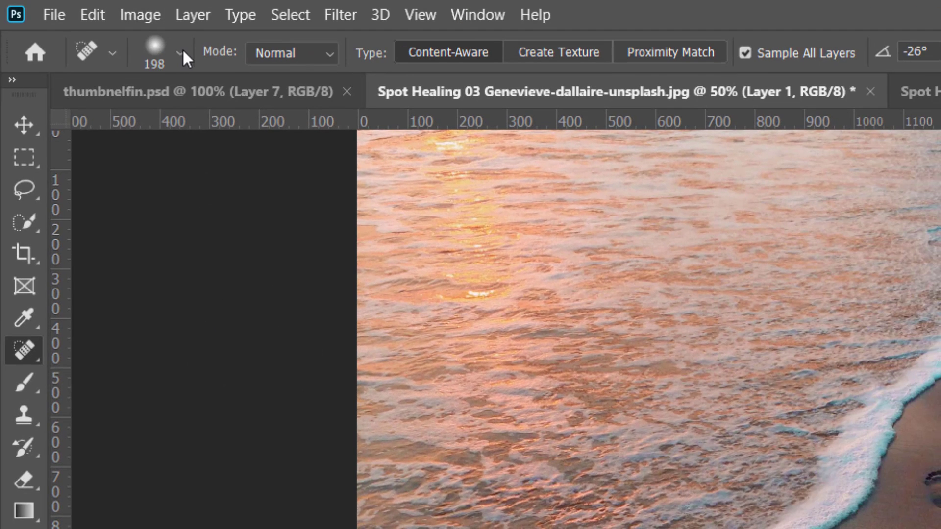
{"action": "left_click", "coordinate": [182, 53]}
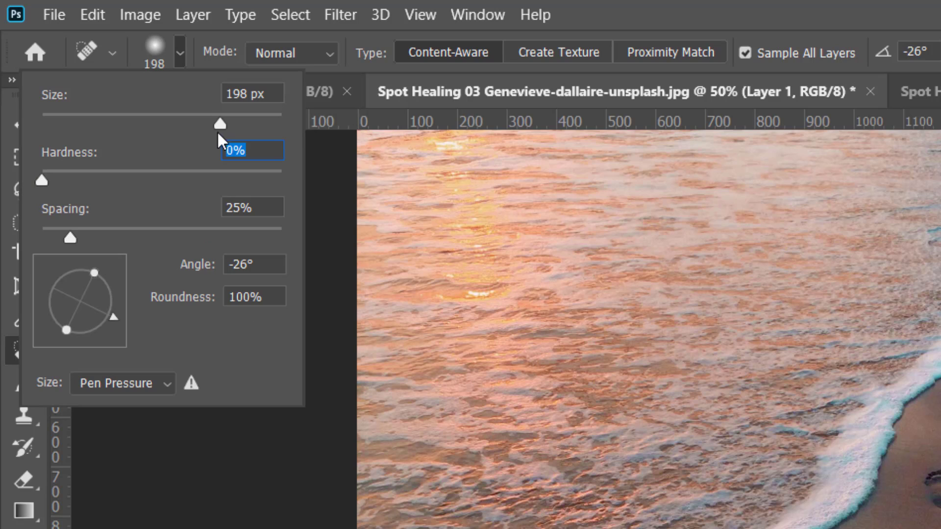
{"action": "left_click", "coordinate": [179, 44]}
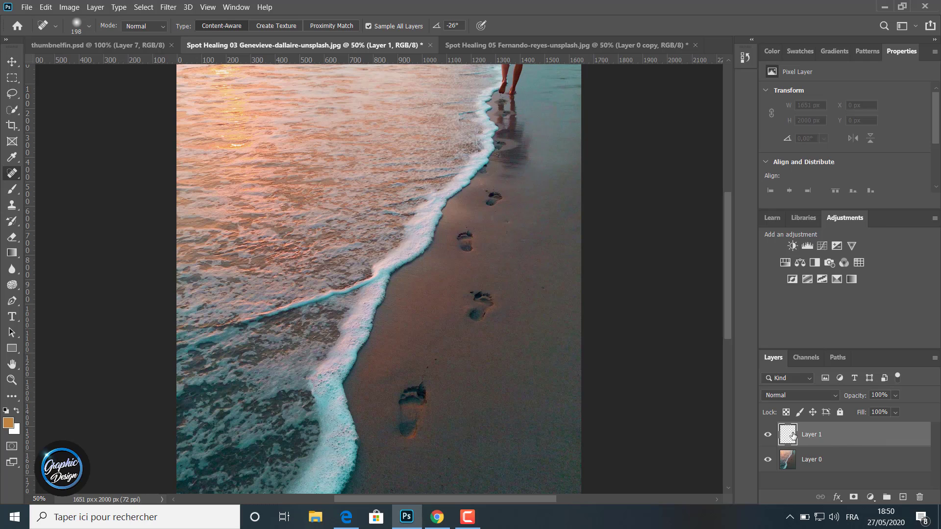
- Heal away the largest foreground footprint and the nearby dark specks and leftover marks on the lower part of the sand
{"action": "mouse_move", "coordinate": [424, 380]}
{"action": "left_mouse_down"}
{"action": "mouse_move", "coordinate": [403, 444]}
{"action": "mouse_move", "coordinate": [413, 388]}
{"action": "left_mouse_up"}
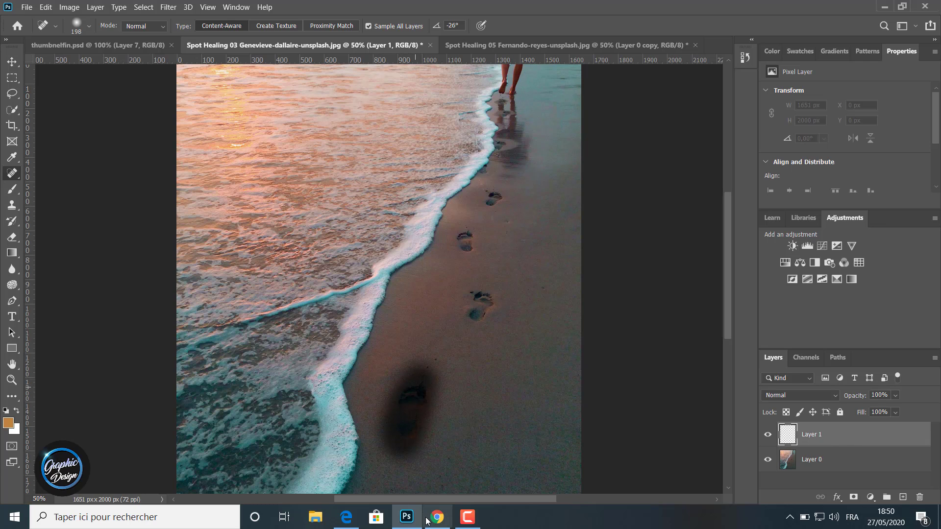
{"action": "mouse_move", "coordinate": [426, 519]}
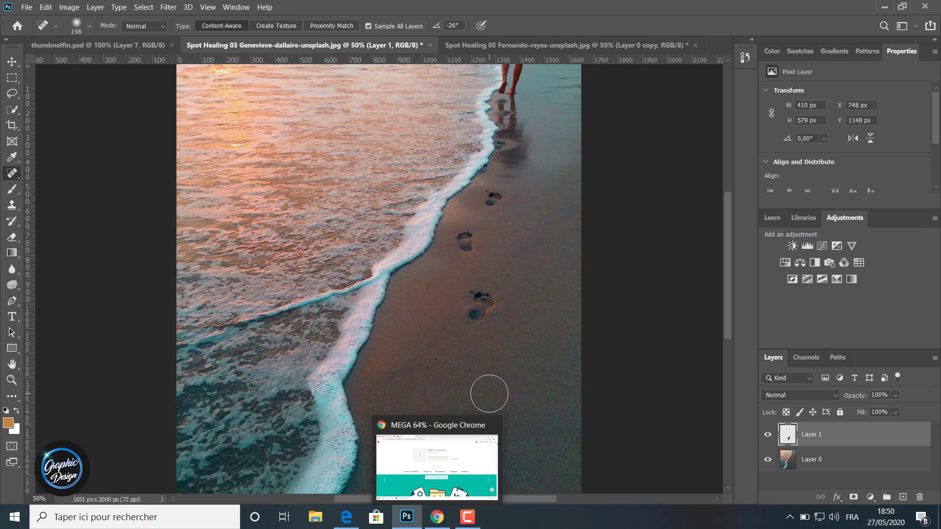
{"action": "scroll", "coordinate": [409, 466], "scroll_direction": "down", "scroll_amount": 5}
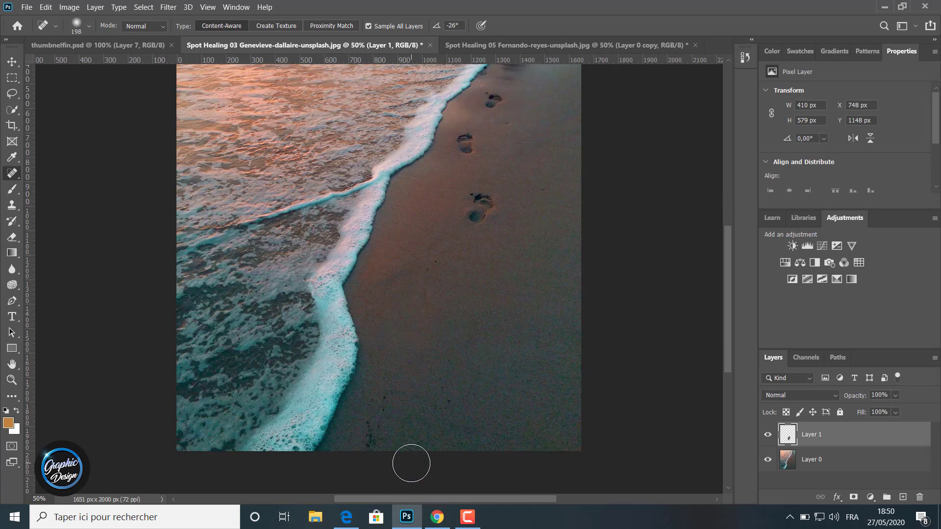
{"action": "mouse_move", "coordinate": [368, 391]}
{"action": "left_mouse_down"}
{"action": "mouse_move", "coordinate": [381, 351]}
{"action": "mouse_move", "coordinate": [375, 384]}
{"action": "left_mouse_up"}
{"action": "scroll", "coordinate": [412, 347], "scroll_direction": "up", "scroll_amount": 2}
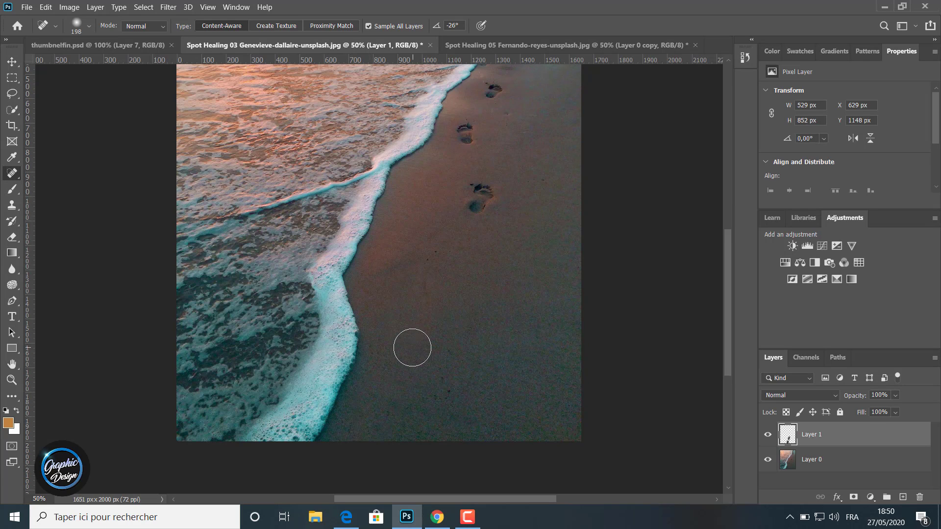
{"action": "left_click_drag", "start_coordinate": [431, 296], "coordinate": [431, 338]}
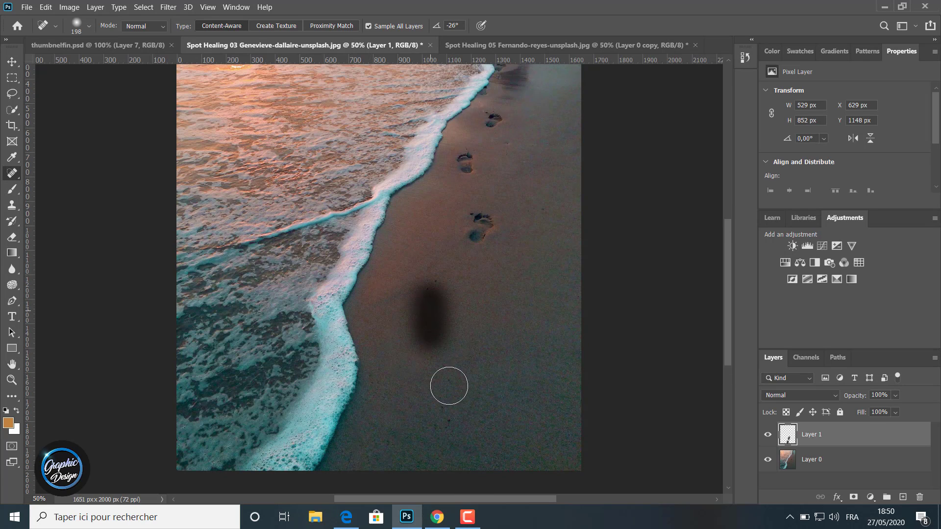
{"action": "left_click", "coordinate": [436, 282]}
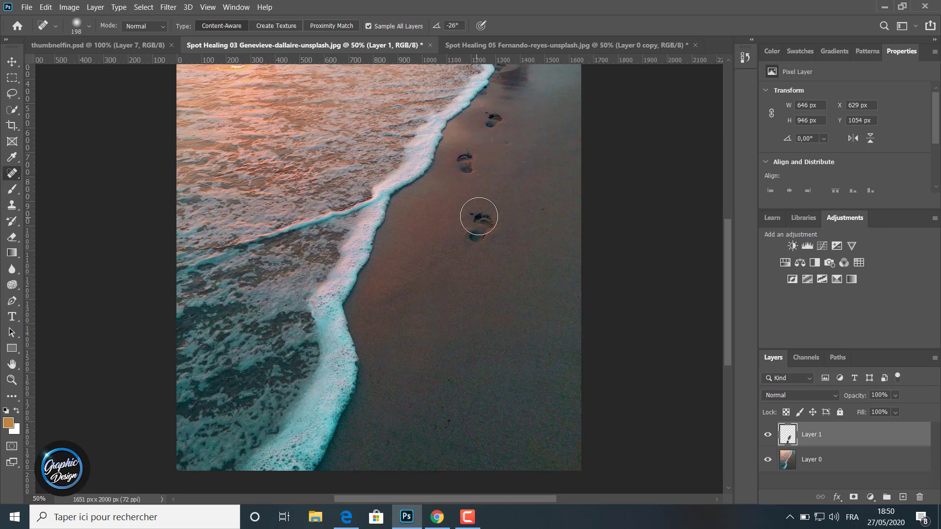
- Heal away the three remaining footprints further up the beach, working from the nearest to the farthest
{"action": "mouse_move", "coordinate": [476, 238]}
{"action": "left_mouse_down"}
{"action": "mouse_move", "coordinate": [485, 214]}
{"action": "mouse_move", "coordinate": [481, 235]}
{"action": "left_mouse_up"}
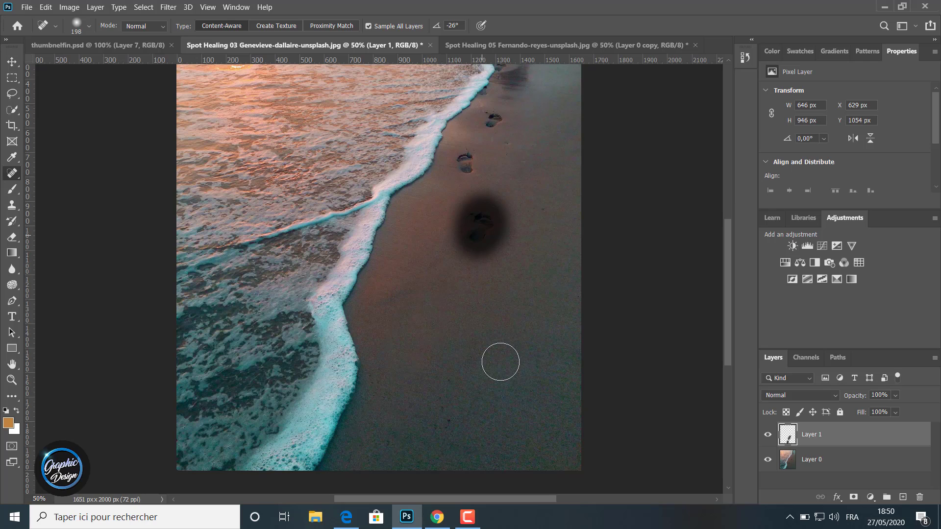
{"action": "left_click", "coordinate": [475, 232]}
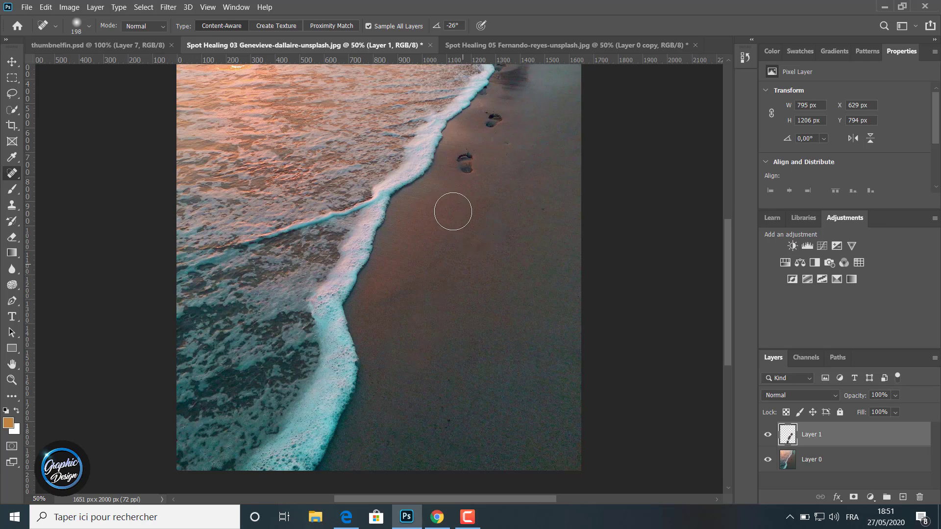
{"action": "left_click_drag", "start_coordinate": [464, 152], "coordinate": [466, 164]}
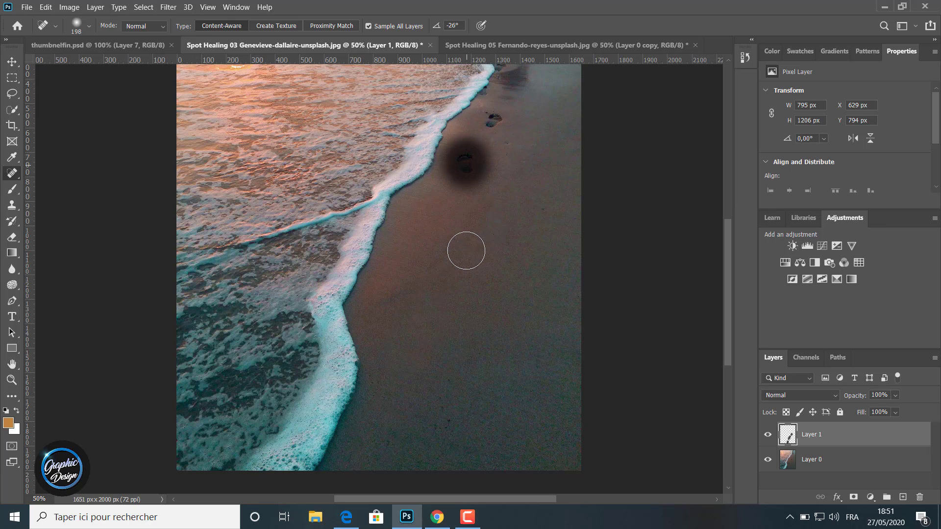
{"action": "mouse_move", "coordinate": [497, 117]}
{"action": "left_mouse_down"}
{"action": "mouse_move", "coordinate": [483, 137]}
{"action": "mouse_move", "coordinate": [495, 118]}
{"action": "left_mouse_up"}
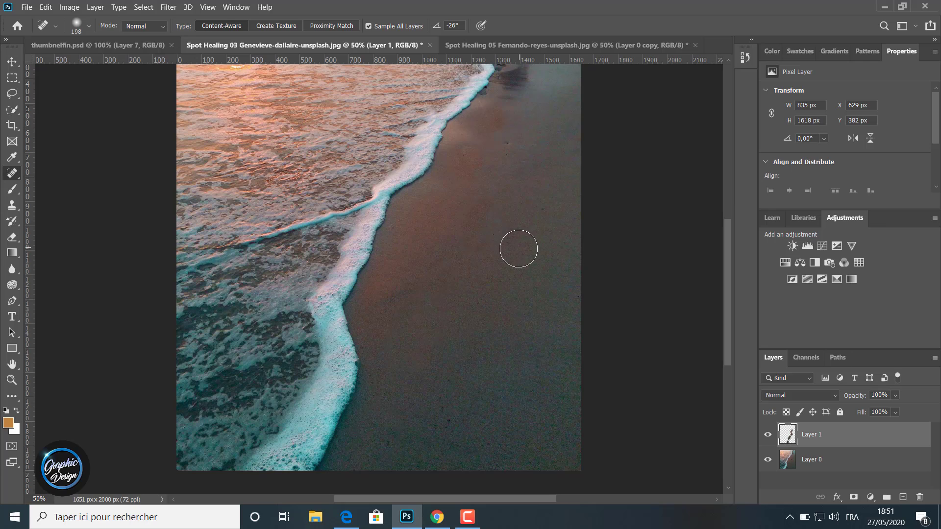
- Heal the small remaining blemishes on the upper and middle parts of the sand
{"action": "left_click", "coordinate": [505, 142]}
{"action": "left_click", "coordinate": [502, 118]}
{"action": "left_click", "coordinate": [433, 271]}
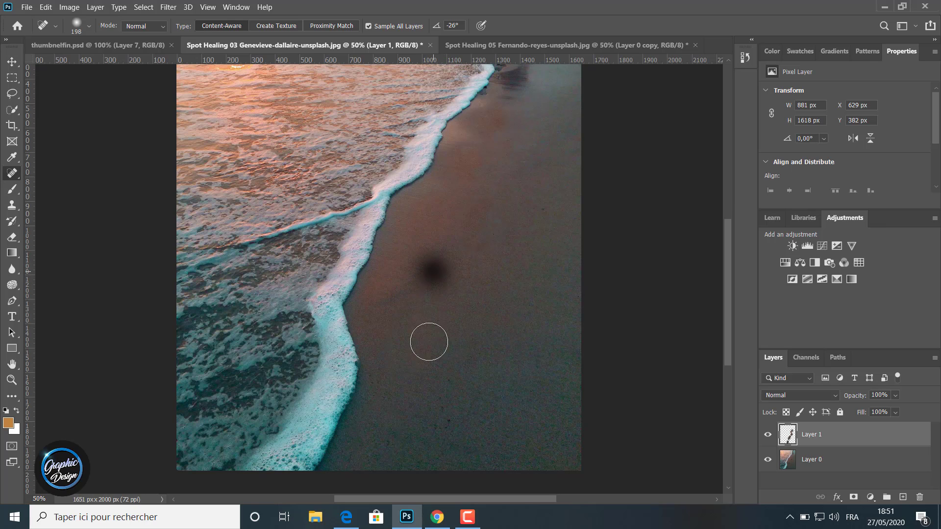
{"action": "left_click", "coordinate": [445, 252]}
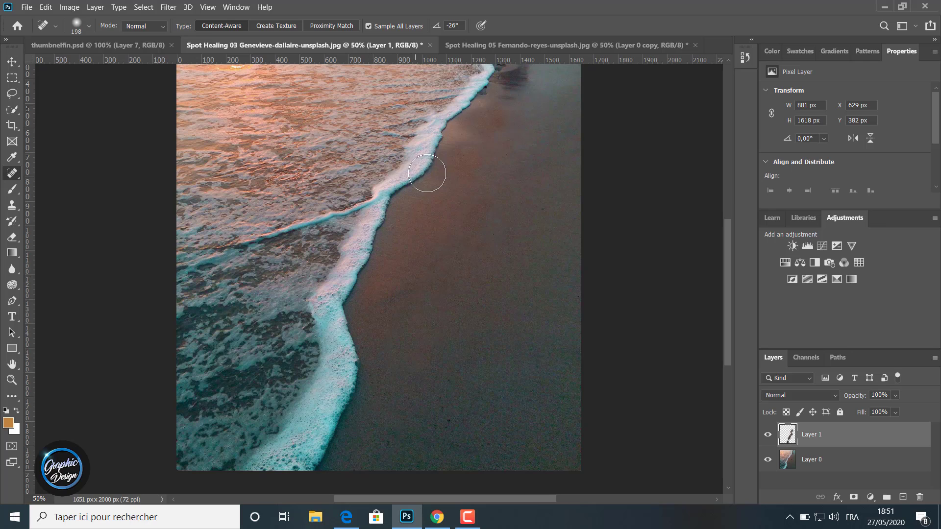
- Compare the beach photo with and without the healing by repeatedly toggling the visibility of Layer 1, leaving it shown
{"action": "left_click", "coordinate": [768, 435]}
{"action": "left_click", "coordinate": [769, 435]}
{"action": "left_click", "coordinate": [768, 434]}
{"action": "left_click", "coordinate": [768, 434]}
{"action": "left_click", "coordinate": [768, 435]}
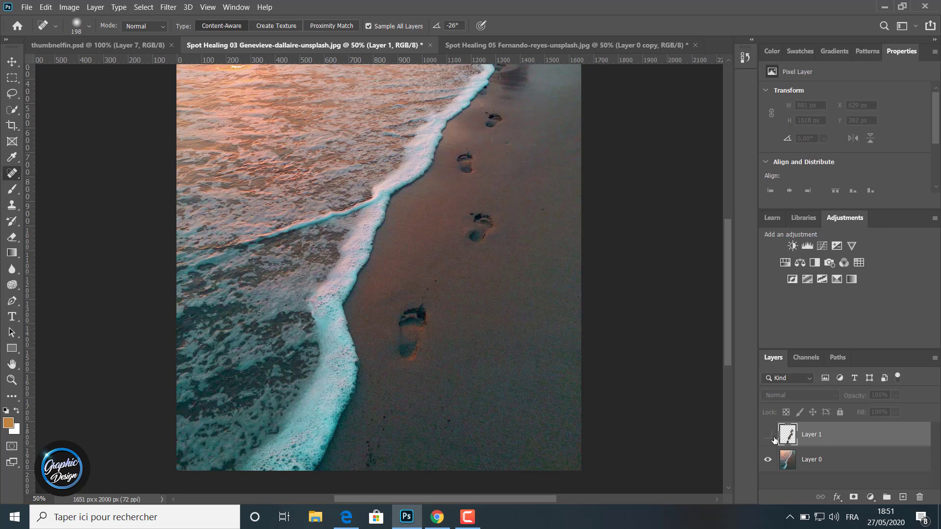
{"action": "left_click", "coordinate": [769, 435]}
{"action": "left_click", "coordinate": [769, 435]}
{"action": "left_click", "coordinate": [769, 435]}
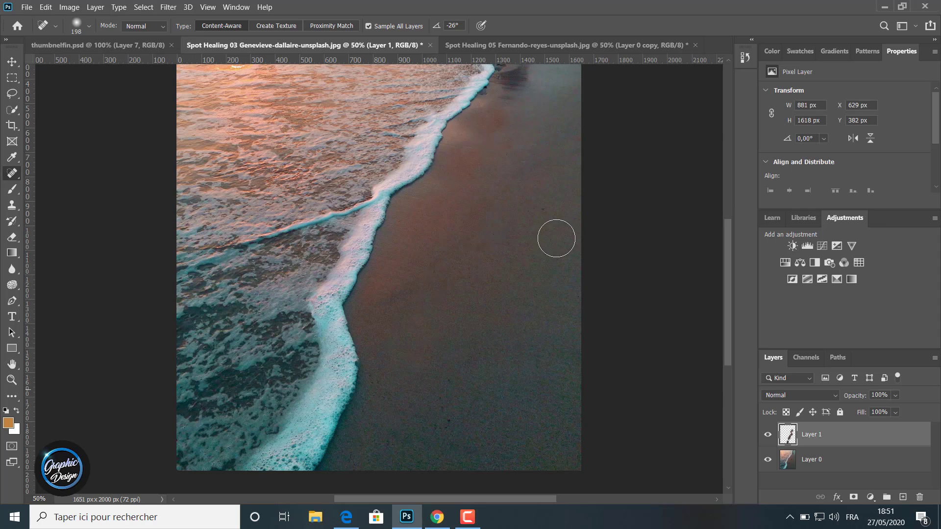
- In the Spot Healing 05 stones photo, delete the existing Layer 0 copy and duplicate Layer 0 afresh
{"action": "left_click", "coordinate": [522, 44]}
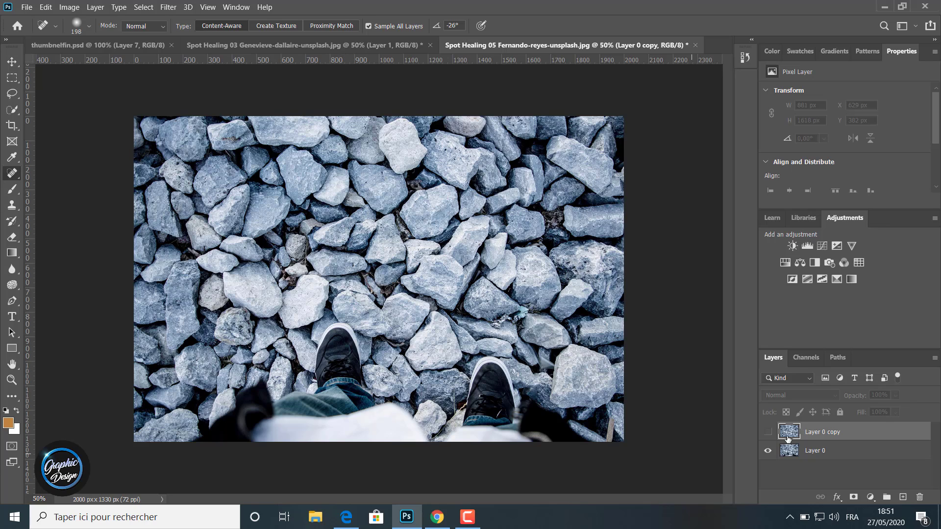
{"action": "key", "text": "Delete"}
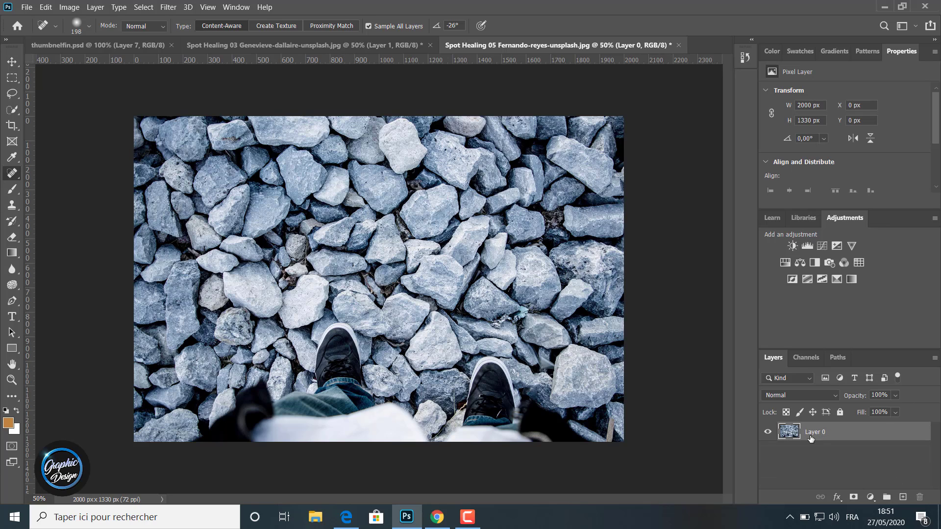
{"action": "key", "text": "ctrl+j"}
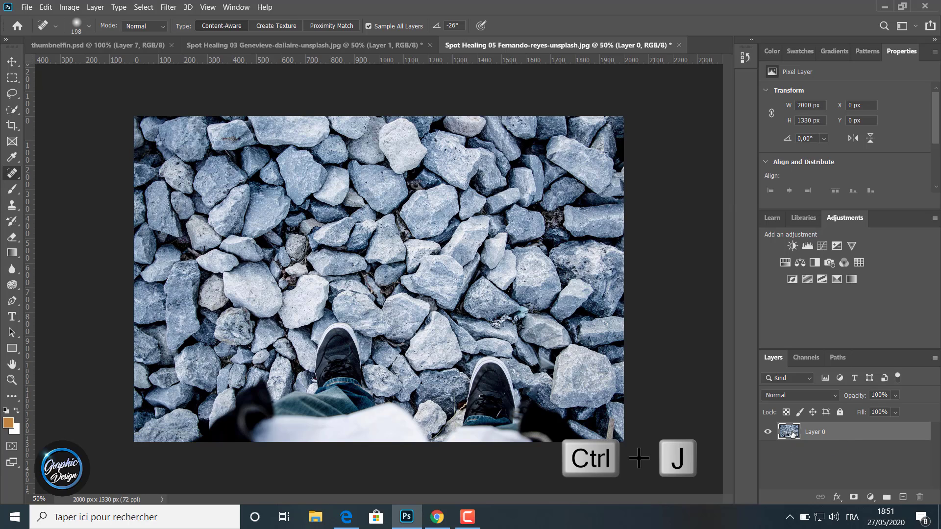
{"action": "key", "text": "ctrl+j"}
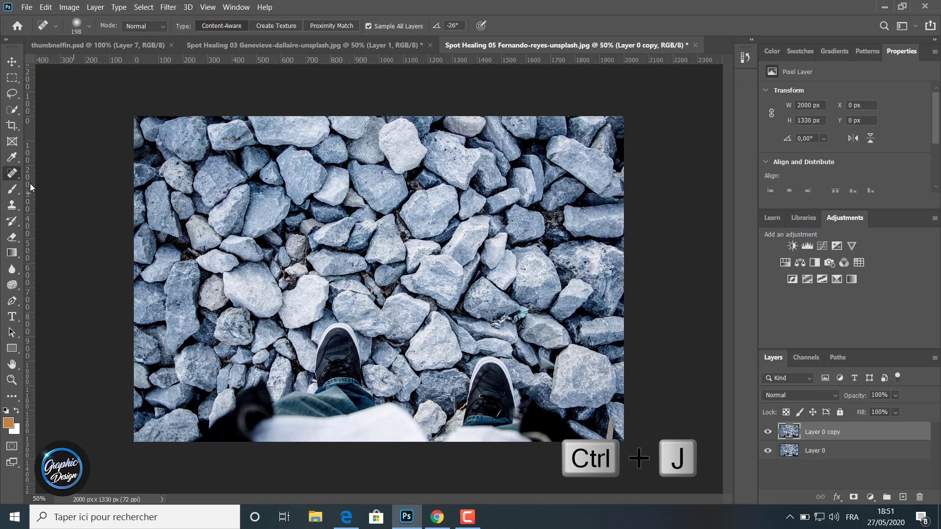
- Set the Spot Healing Brush to a size of 306 px with Content-Aware type and Sample All Layers turned off
{"action": "right_click", "coordinate": [17, 174]}
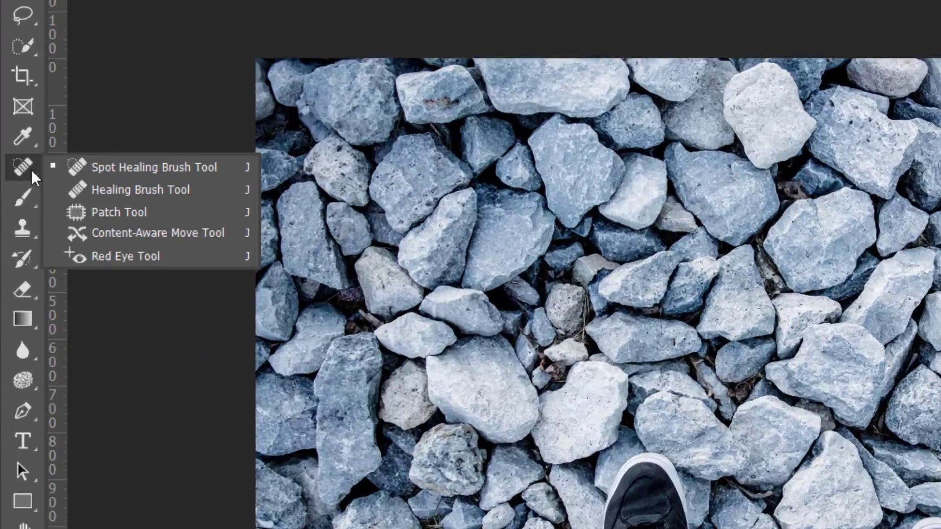
{"action": "left_click", "coordinate": [96, 168]}
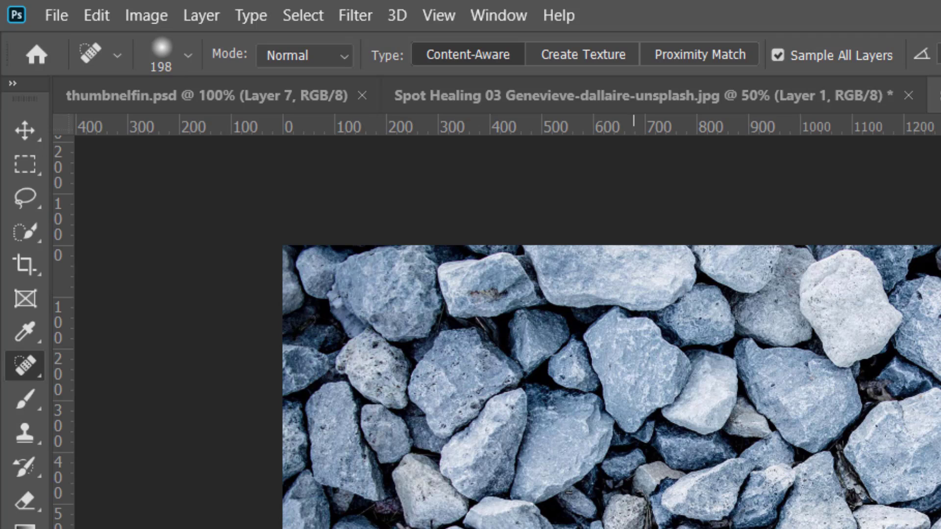
{"action": "left_click", "coordinate": [188, 55]}
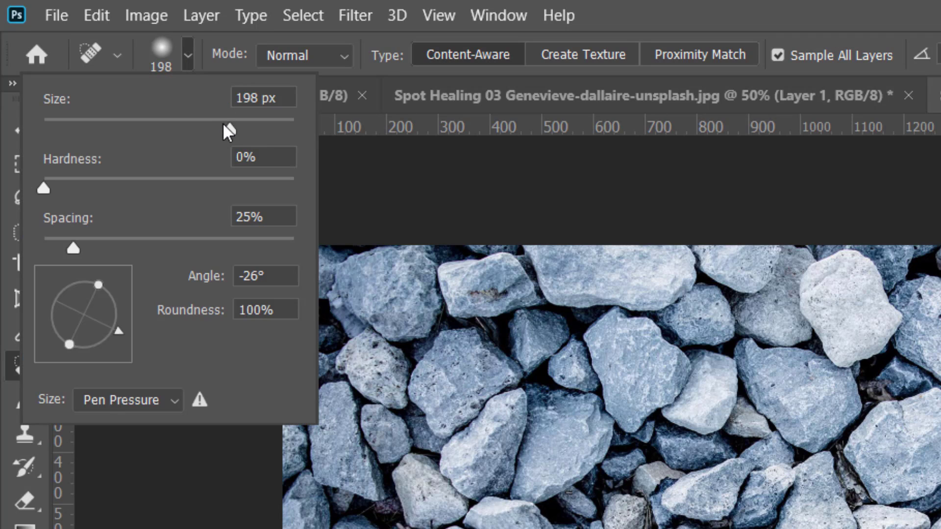
{"action": "left_click", "coordinate": [245, 128]}
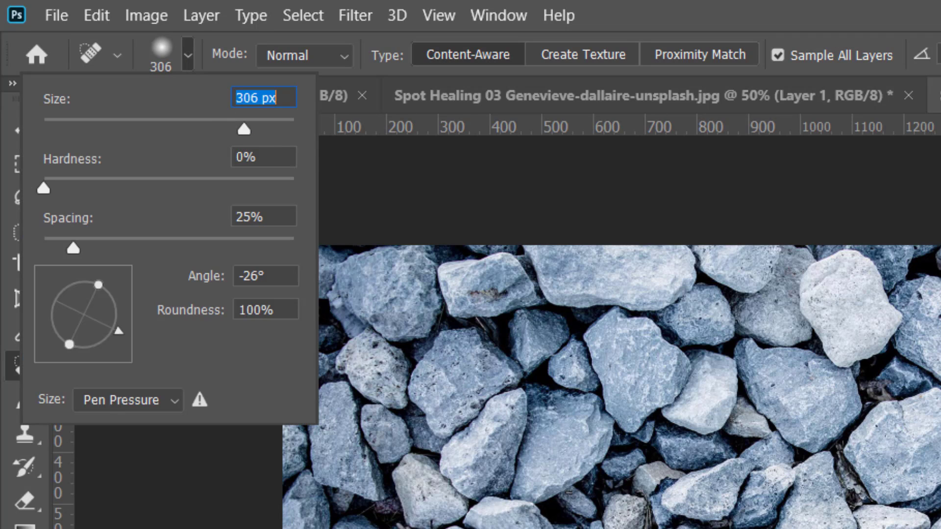
{"action": "left_click", "coordinate": [439, 51]}
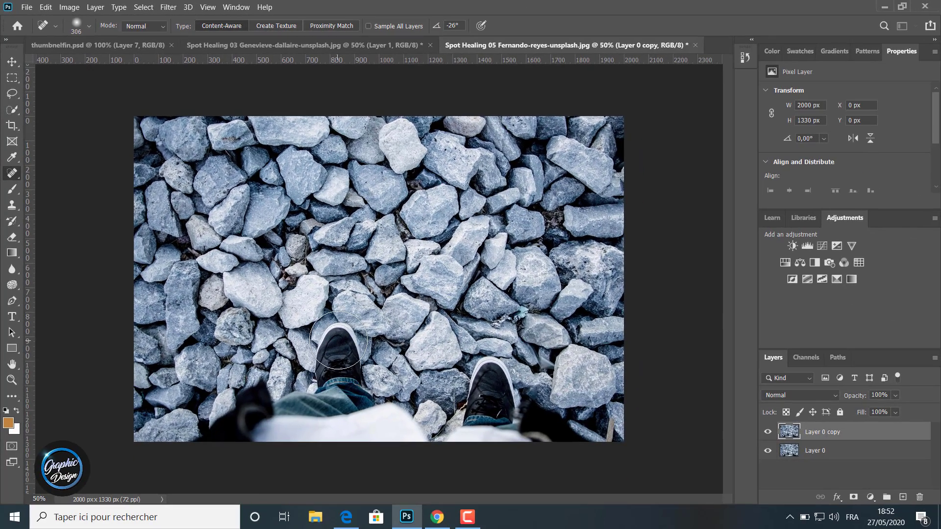
- Heal away the left shoe and trouser leg on Layer 0 copy, including the dark smudge left among the stones
{"action": "mouse_move", "coordinate": [501, 490]}
{"action": "left_mouse_down"}
{"action": "mouse_move", "coordinate": [501, 528]}
{"action": "mouse_move", "coordinate": [507, 515]}
{"action": "left_mouse_up"}
{"action": "mouse_move", "coordinate": [341, 347]}
{"action": "left_mouse_down"}
{"action": "mouse_move", "coordinate": [344, 398]}
{"action": "mouse_move", "coordinate": [353, 400]}
{"action": "mouse_move", "coordinate": [339, 386]}
{"action": "mouse_move", "coordinate": [310, 400]}
{"action": "mouse_move", "coordinate": [333, 446]}
{"action": "mouse_move", "coordinate": [371, 452]}
{"action": "left_mouse_up"}
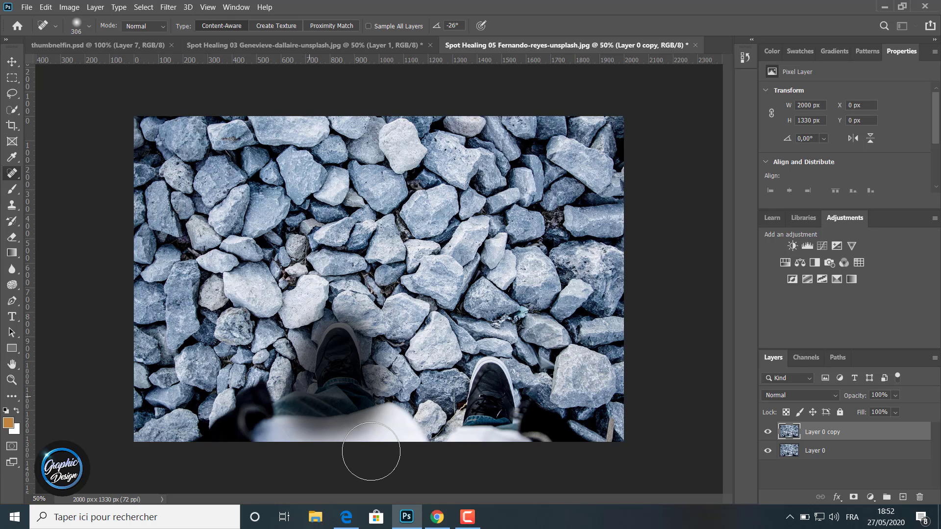
{"action": "left_click", "coordinate": [336, 338]}
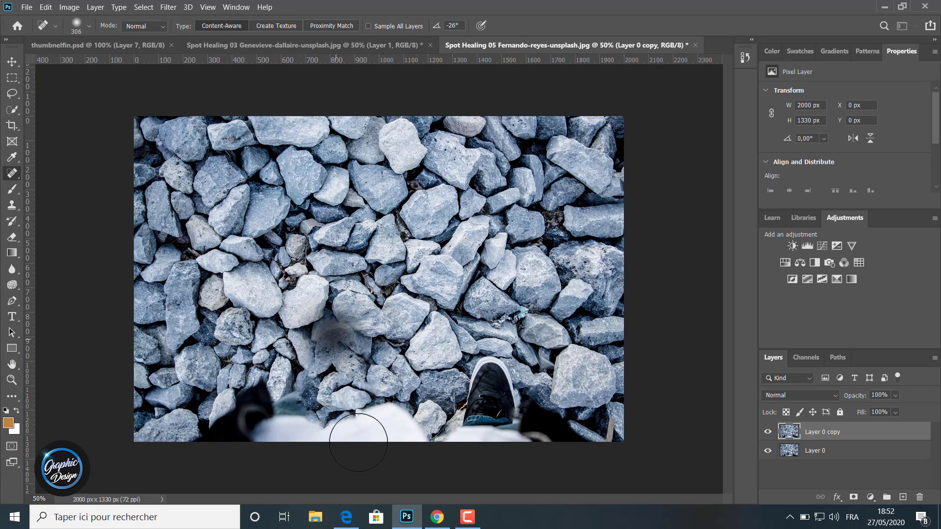
{"action": "left_click", "coordinate": [345, 328]}
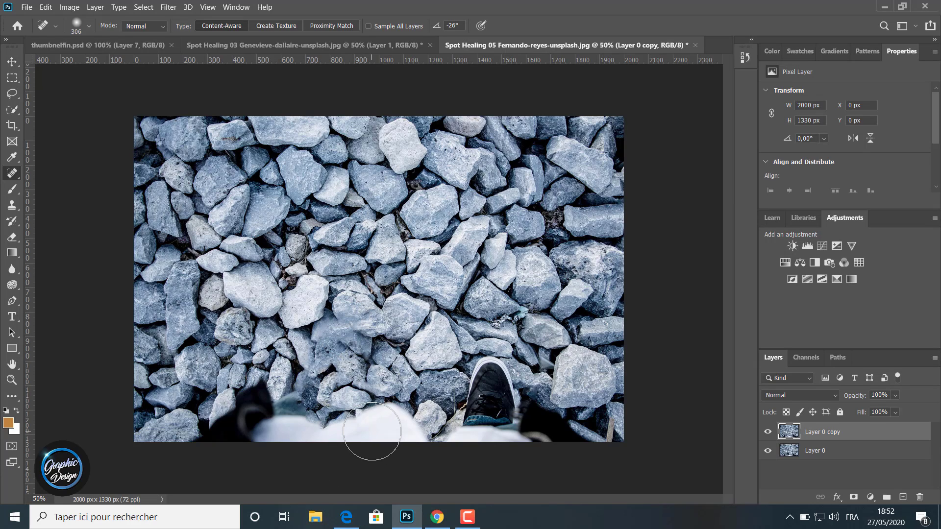
- Heal away the white clothing below the removed left shoe and the black shape beside it near the lower-left edge
{"action": "mouse_move", "coordinate": [370, 435]}
{"action": "left_mouse_down"}
{"action": "mouse_move", "coordinate": [395, 428]}
{"action": "mouse_move", "coordinate": [369, 427]}
{"action": "mouse_move", "coordinate": [375, 454]}
{"action": "mouse_move", "coordinate": [415, 432]}
{"action": "mouse_move", "coordinate": [373, 441]}
{"action": "mouse_move", "coordinate": [269, 431]}
{"action": "left_mouse_up"}
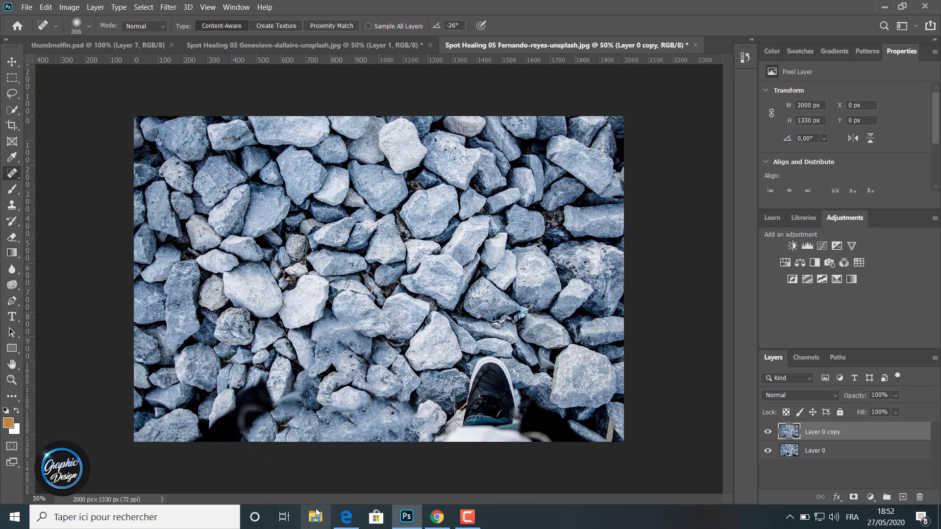
{"action": "left_click_drag", "start_coordinate": [287, 394], "coordinate": [245, 424]}
{"action": "left_click_drag", "start_coordinate": [247, 401], "coordinate": [227, 446]}
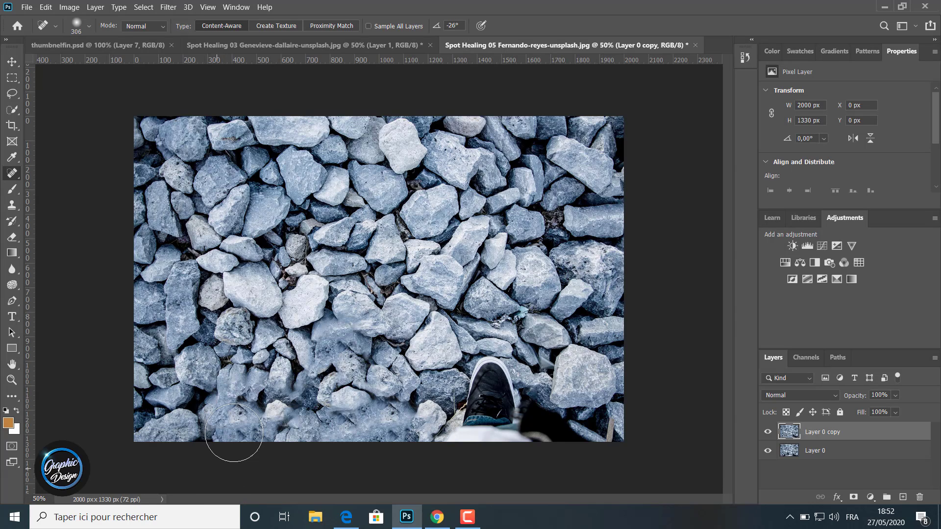
{"action": "left_click", "coordinate": [289, 393]}
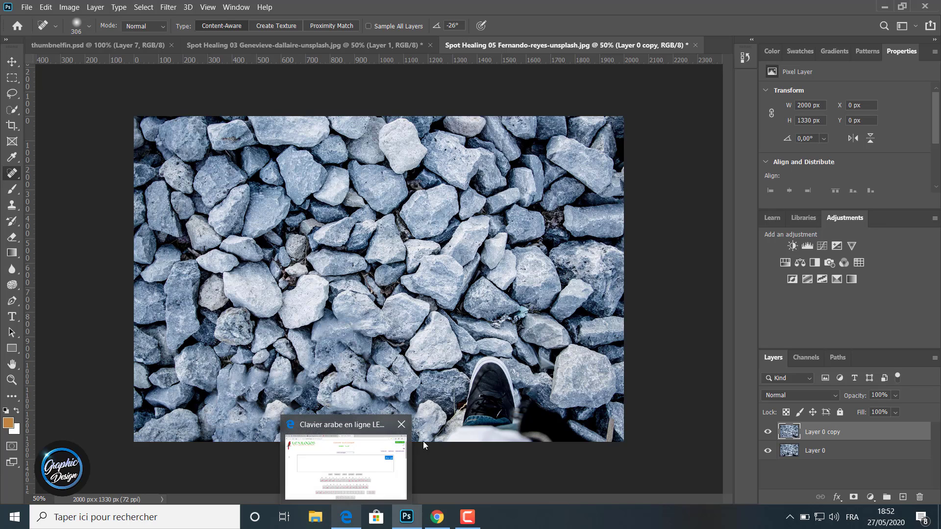
- Heal away the right shoe, the white clothing below it and the dark area near the photo's lower-right corner
{"action": "mouse_move", "coordinate": [486, 411]}
{"action": "left_mouse_down"}
{"action": "mouse_move", "coordinate": [488, 373]}
{"action": "mouse_move", "coordinate": [486, 392]}
{"action": "left_mouse_up"}
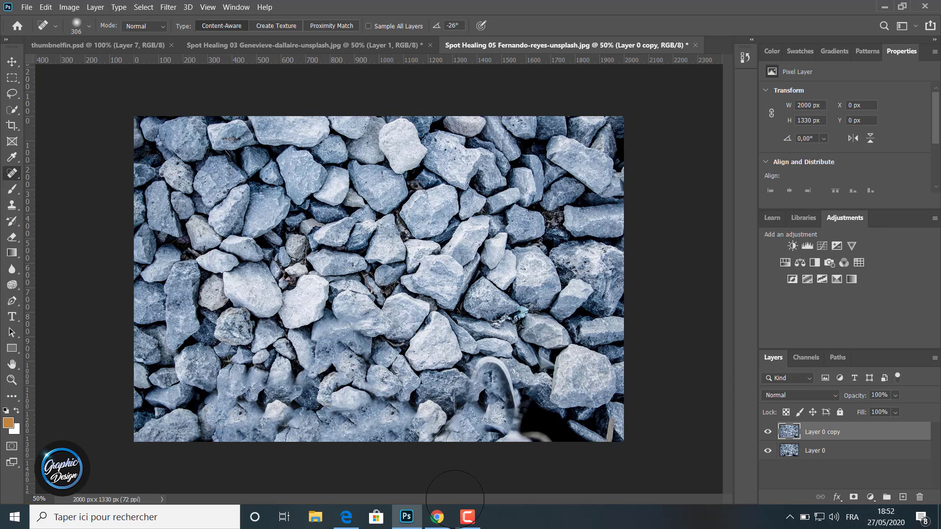
{"action": "mouse_move", "coordinate": [468, 393]}
{"action": "left_mouse_down"}
{"action": "mouse_move", "coordinate": [488, 392]}
{"action": "mouse_move", "coordinate": [498, 373]}
{"action": "mouse_move", "coordinate": [502, 420]}
{"action": "mouse_move", "coordinate": [479, 352]}
{"action": "mouse_move", "coordinate": [487, 397]}
{"action": "left_mouse_up"}
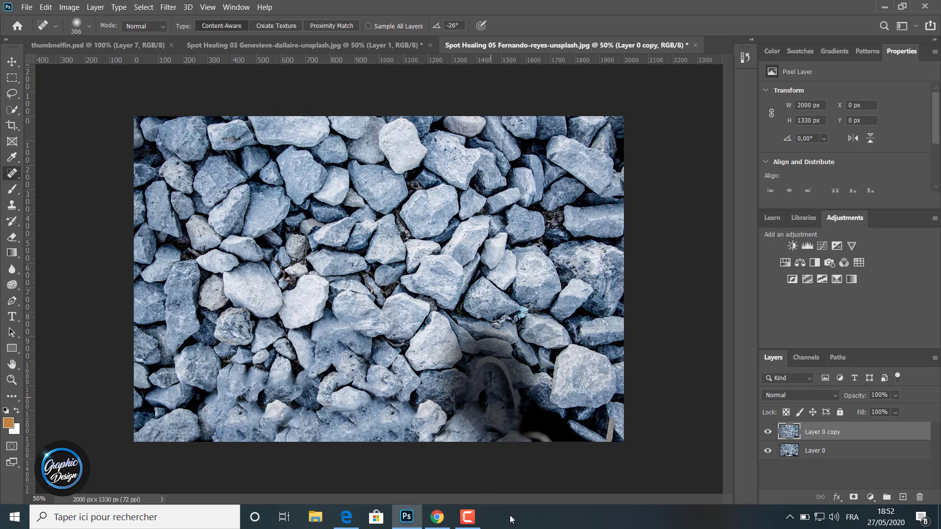
{"action": "mouse_move", "coordinate": [506, 430]}
{"action": "left_mouse_down"}
{"action": "mouse_move", "coordinate": [566, 435]}
{"action": "mouse_move", "coordinate": [525, 422]}
{"action": "mouse_move", "coordinate": [543, 439]}
{"action": "mouse_move", "coordinate": [510, 431]}
{"action": "mouse_move", "coordinate": [548, 447]}
{"action": "mouse_move", "coordinate": [512, 430]}
{"action": "left_mouse_up"}
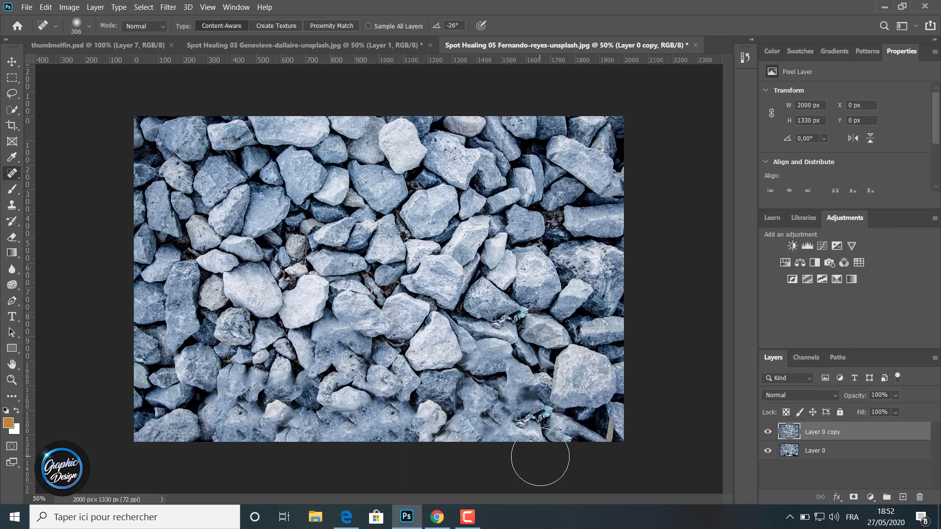
{"action": "mouse_move", "coordinate": [594, 420]}
{"action": "left_mouse_down"}
{"action": "mouse_move", "coordinate": [612, 432]}
{"action": "mouse_move", "coordinate": [592, 492]}
{"action": "left_mouse_up"}
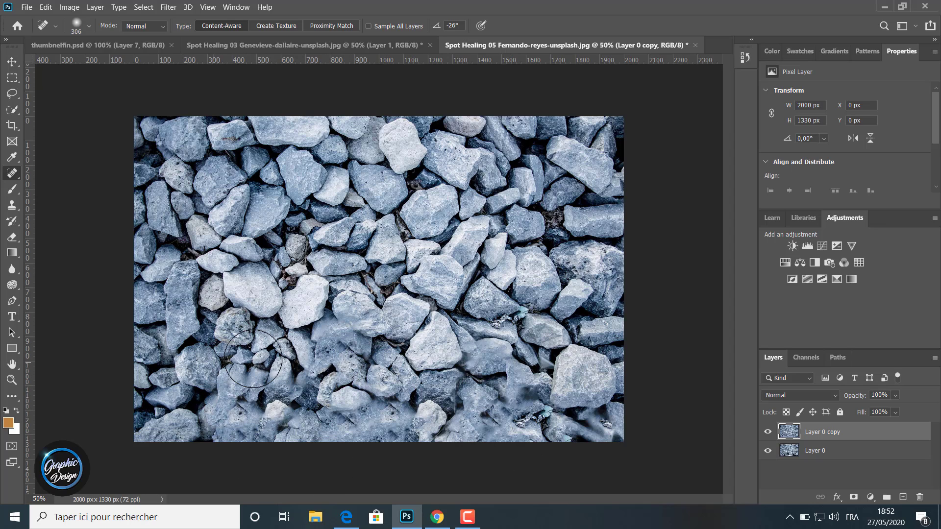
- Compare the retouched stones with the original by hiding and showing Layer 0 copy
{"action": "left_click", "coordinate": [768, 433]}
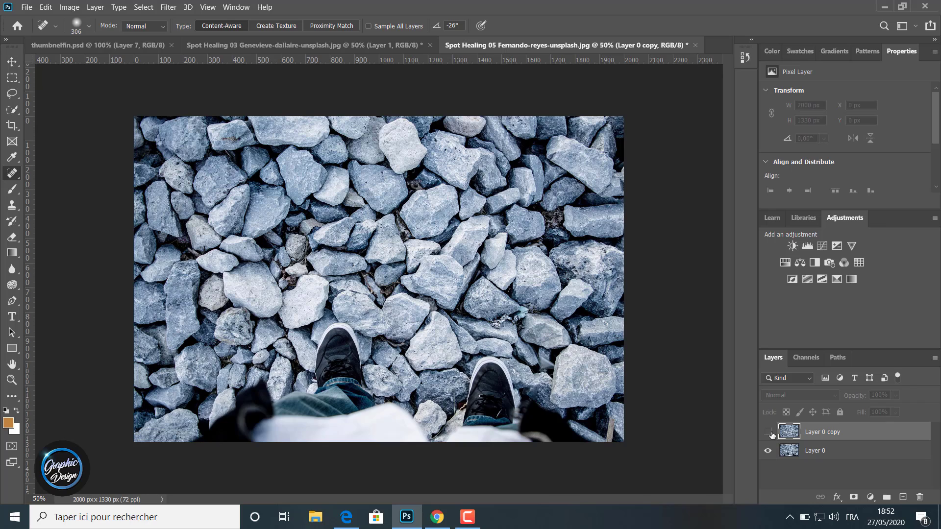
{"action": "left_click", "coordinate": [768, 432]}
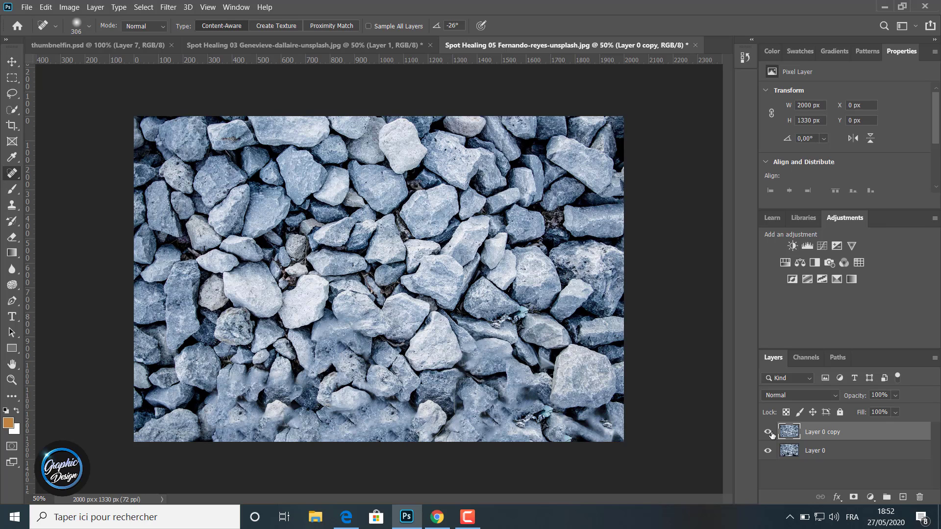
{"action": "left_click", "coordinate": [768, 432]}
{"action": "left_click", "coordinate": [767, 432]}
- Heal the blurry leftovers with further strokes across the stones along the photo's bottom edge
{"action": "mouse_move", "coordinate": [348, 429]}
{"action": "left_mouse_down"}
{"action": "mouse_move", "coordinate": [307, 401]}
{"action": "mouse_move", "coordinate": [245, 385]}
{"action": "left_mouse_up"}
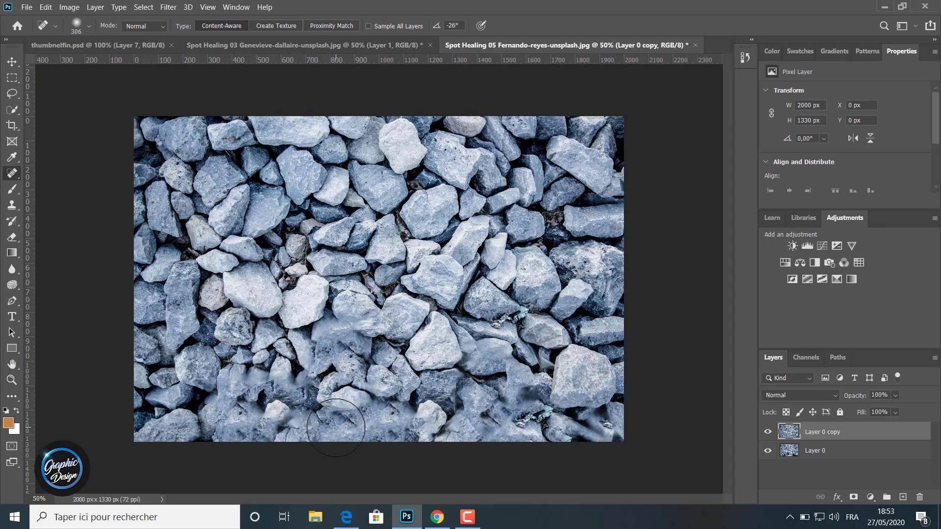
{"action": "left_click_drag", "start_coordinate": [326, 425], "coordinate": [586, 423]}
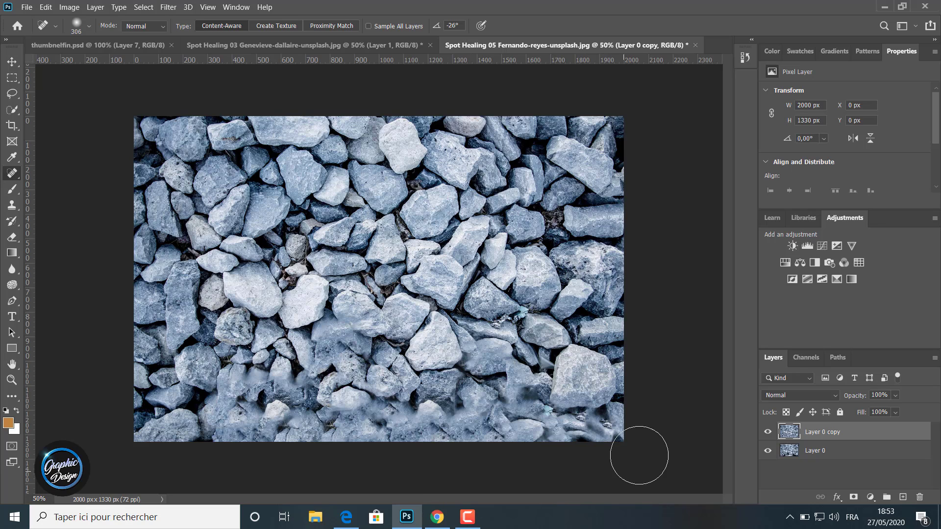
- Toggle Layer 0 copy repeatedly to check the final stones retouch against the original, leaving the copy hidden
{"action": "left_click", "coordinate": [768, 431]}
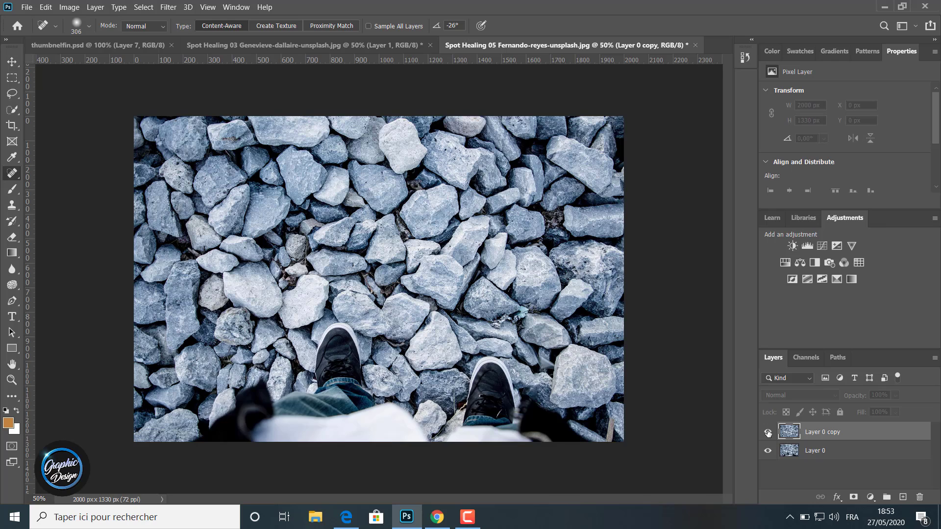
{"action": "left_click", "coordinate": [767, 431]}
{"action": "left_click", "coordinate": [768, 431]}
{"action": "left_click", "coordinate": [768, 431]}
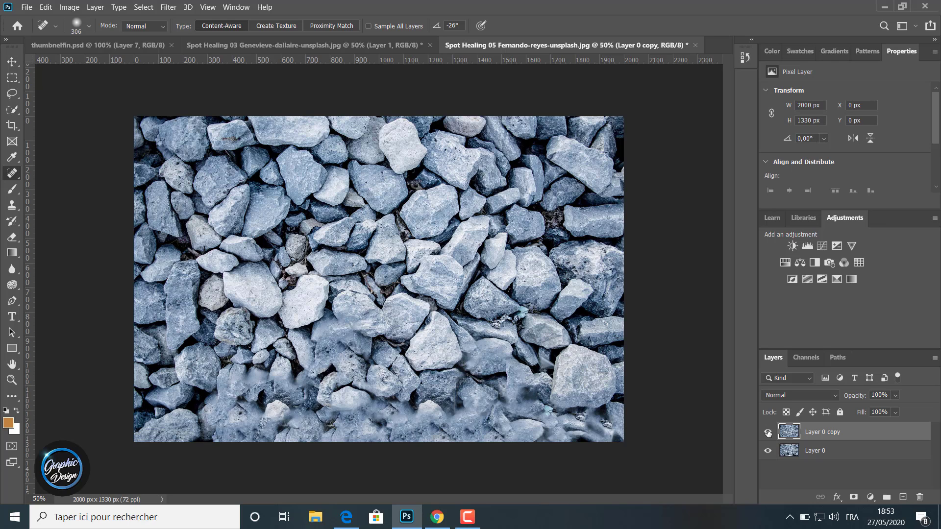
{"action": "left_click", "coordinate": [767, 432]}
{"action": "left_click", "coordinate": [768, 432]}
{"action": "left_click", "coordinate": [767, 431]}
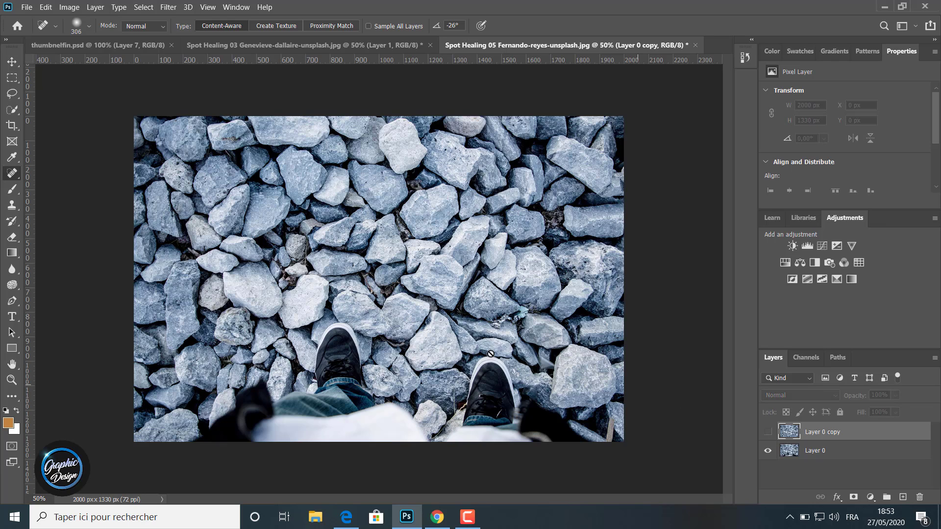
- Switch to thumbnelfin.psd to view the beach before-and-after comparison and activate the Move Tool
{"action": "left_click", "coordinate": [107, 46]}
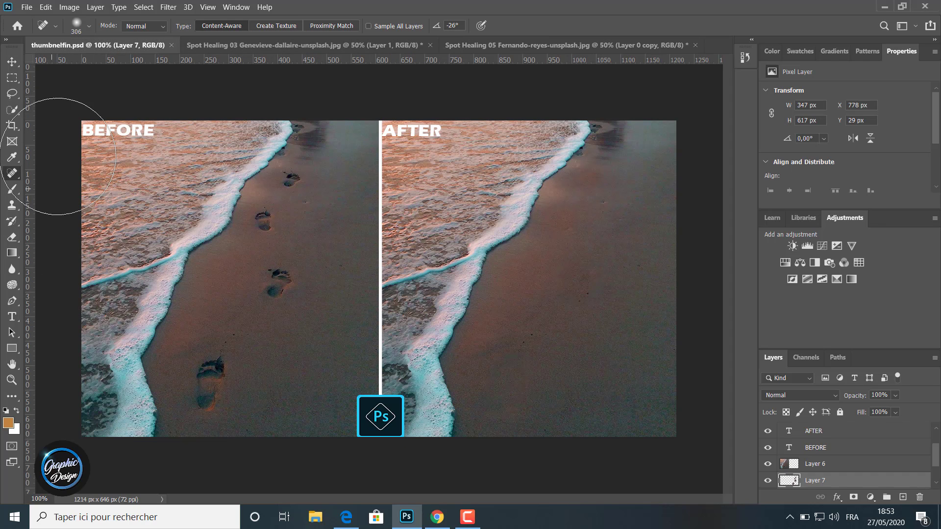
{"action": "left_click", "coordinate": [12, 61]}
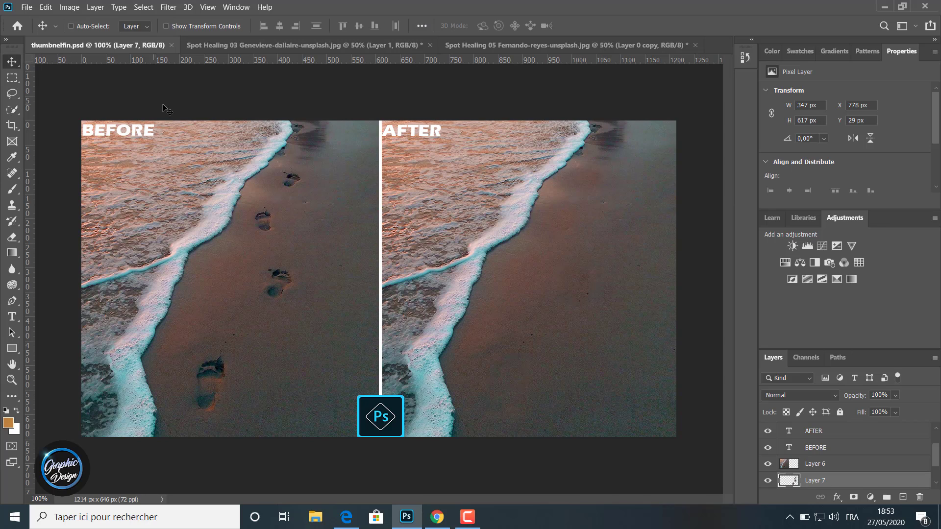